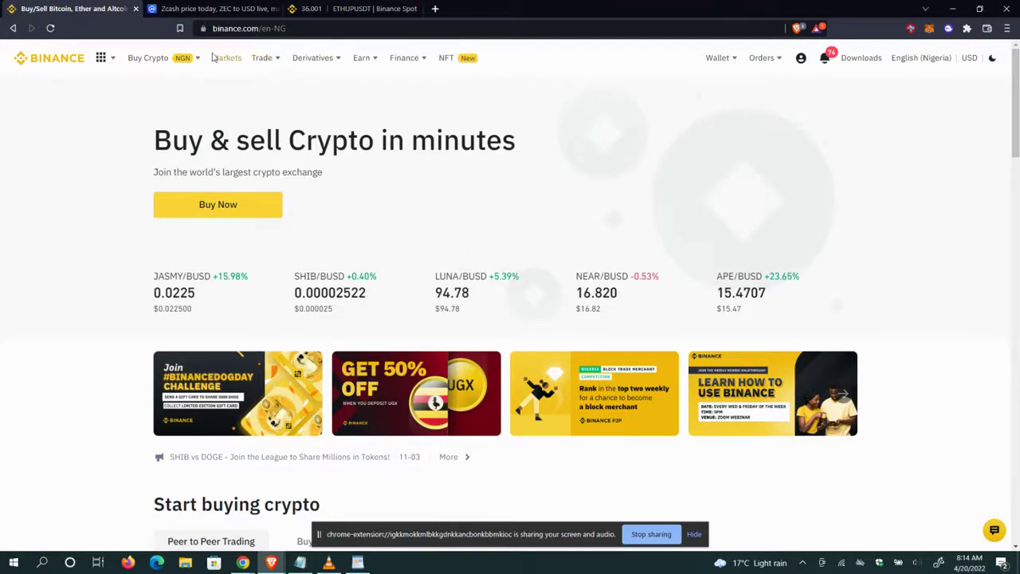
- Open the Credit/Debit Card crypto purchase page in a new browser tab and switch to it
mouse_move(195, 60)
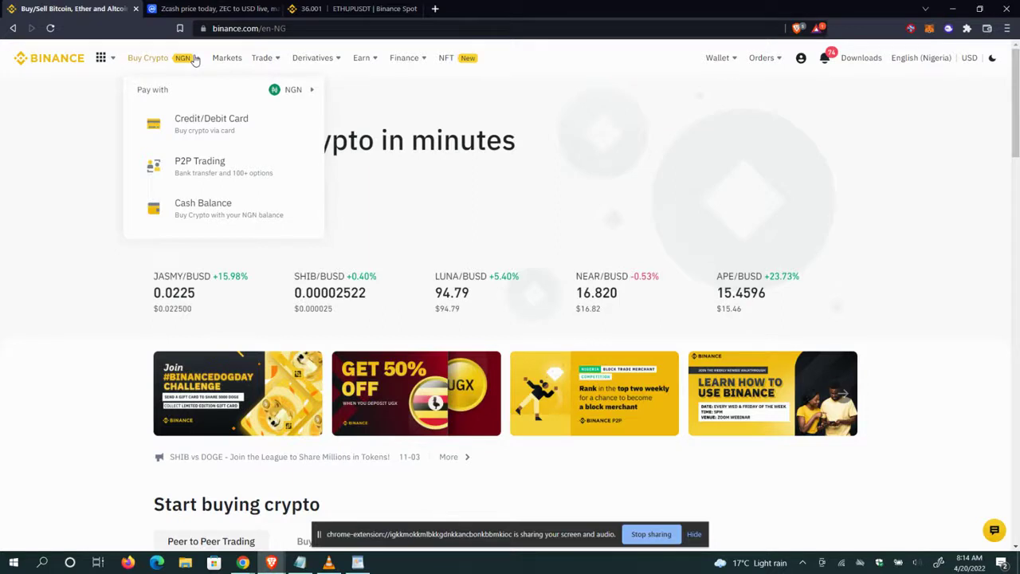
right_click(218, 126)
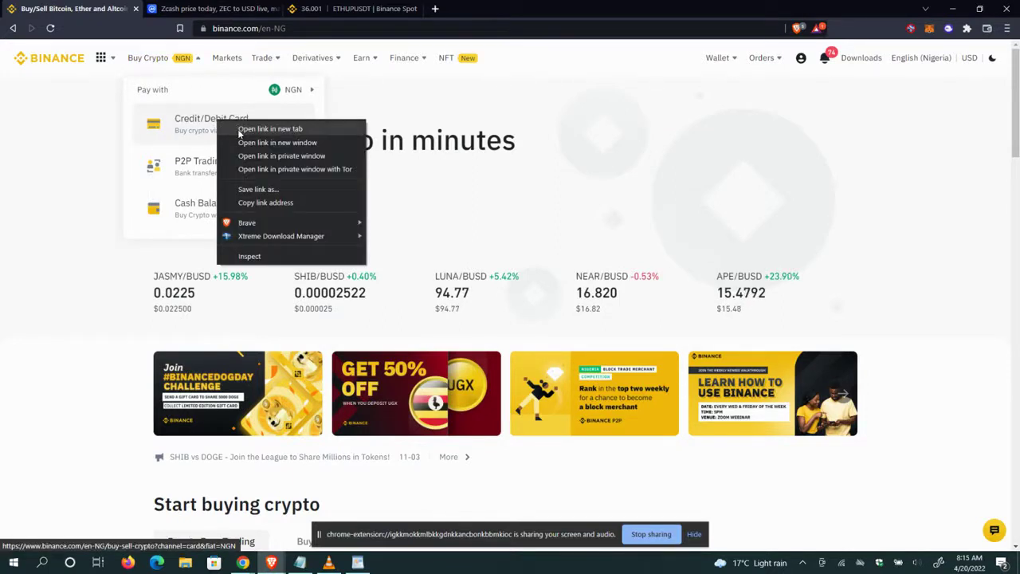
click(239, 130)
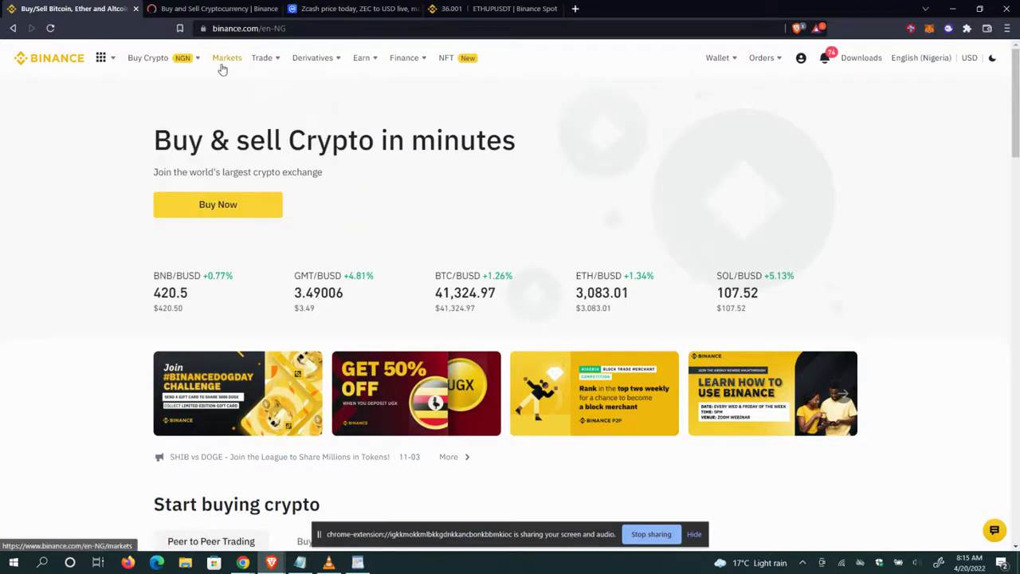
click(215, 8)
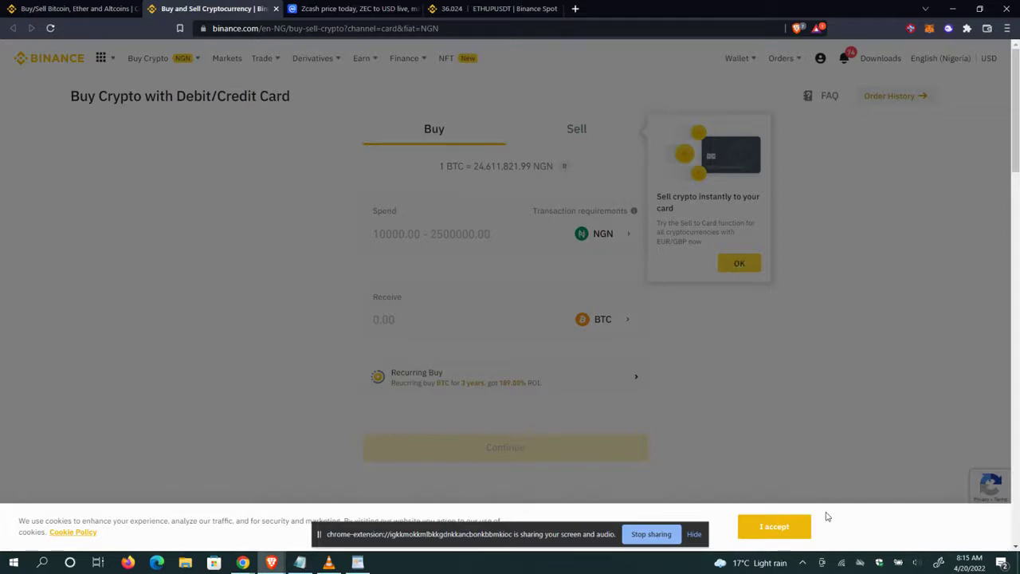
- Accept the cookies, dismiss the sell-to-card notice and close the card purchase page
click(783, 530)
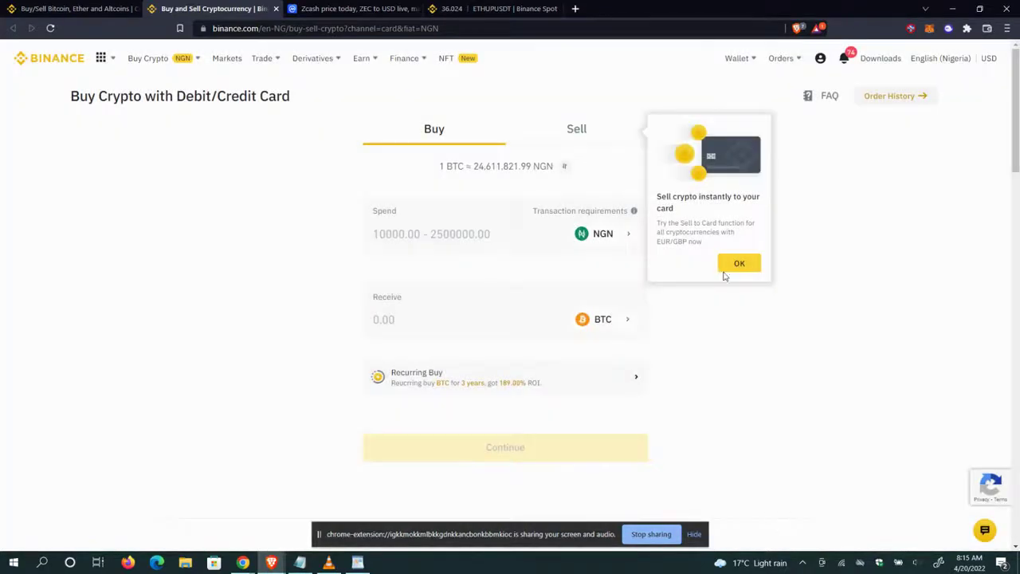
click(738, 263)
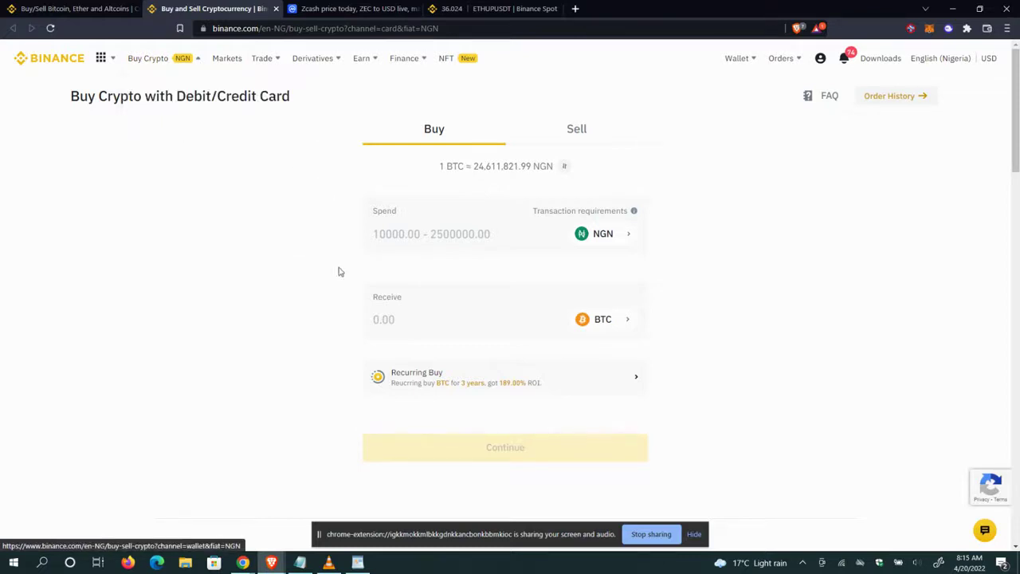
click(276, 11)
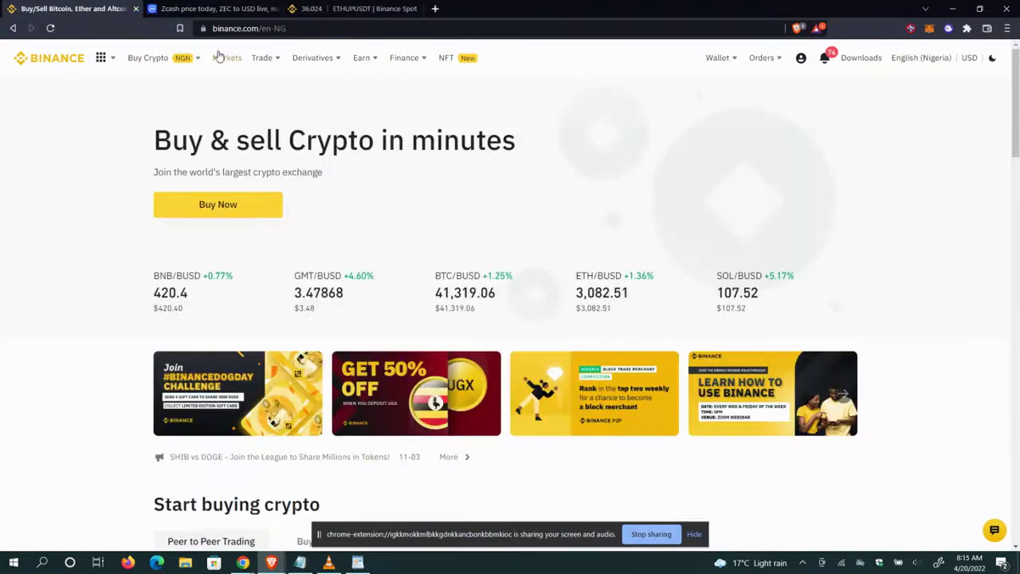
- Go to the P2P trading marketplace and look over the USDT buy offers in KES
mouse_move(280, 75)
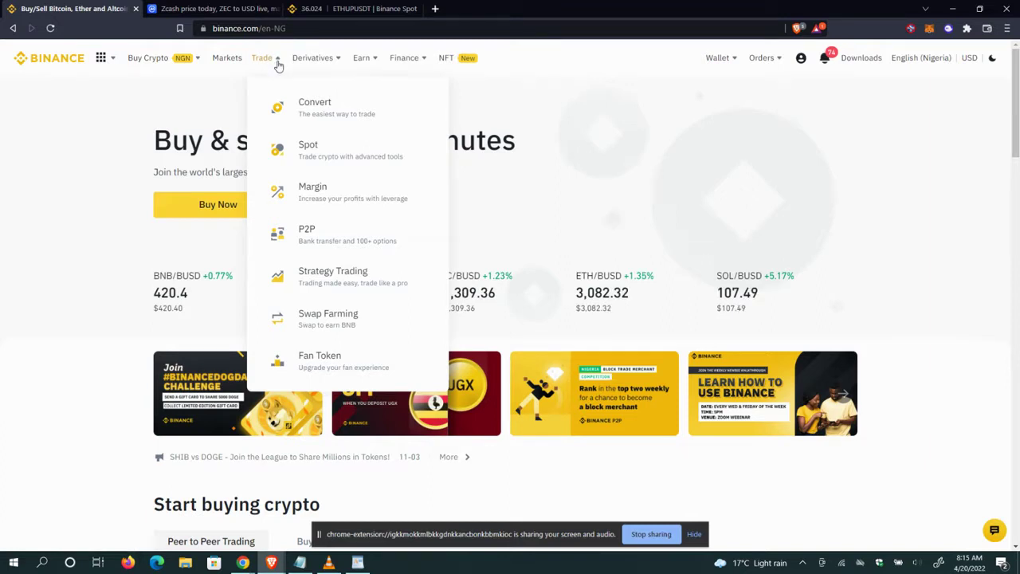
click(323, 234)
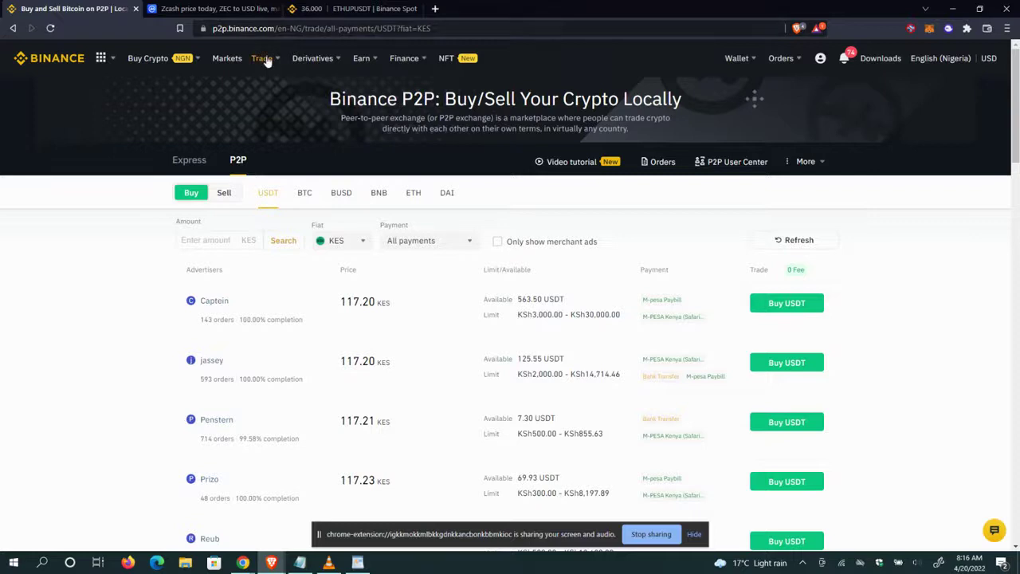
mouse_move(268, 63)
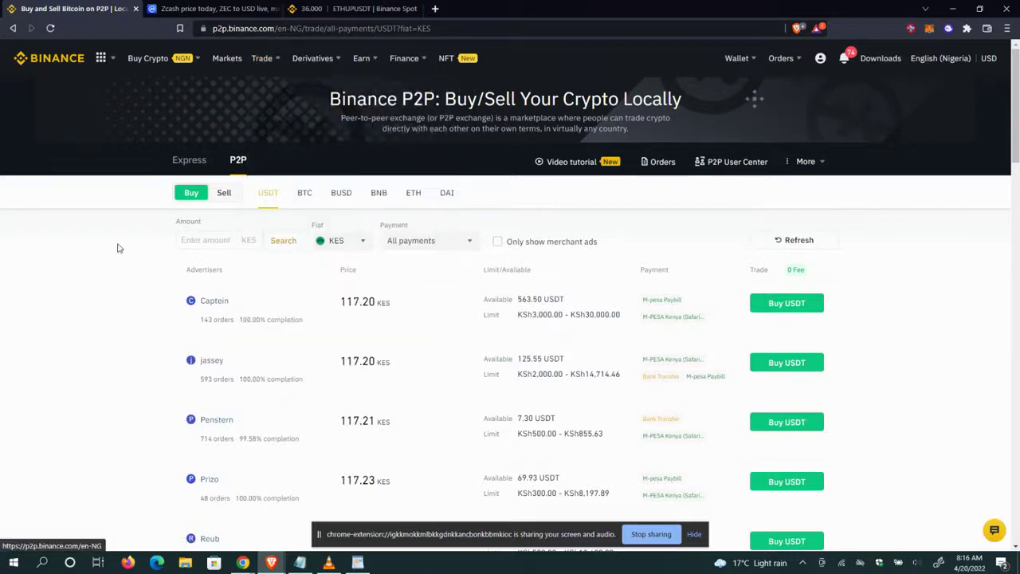
mouse_move(806, 162)
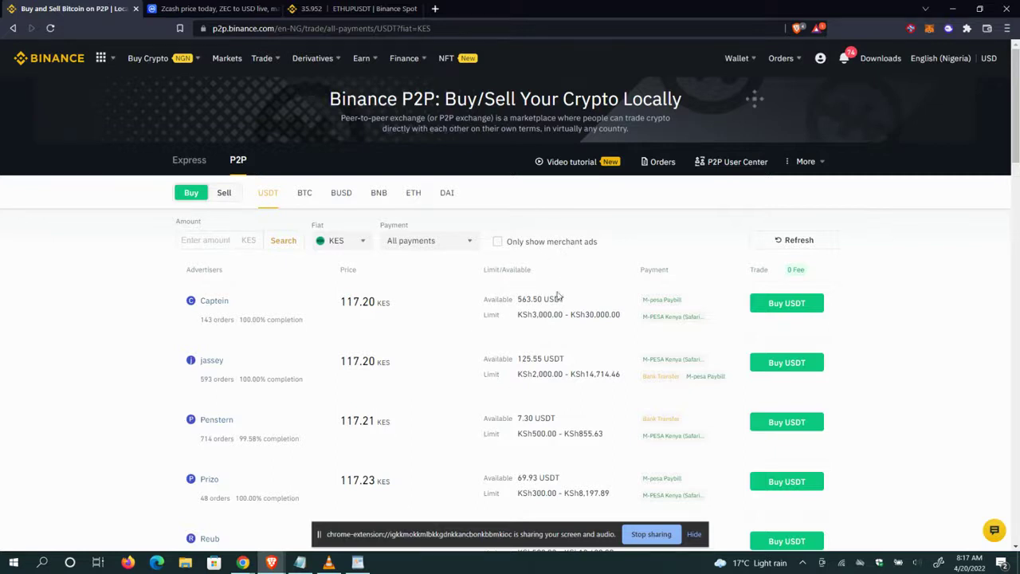
mouse_move(1015, 155)
mouse_down()
mouse_move(1015, 319)
mouse_move(1014, 152)
mouse_move(1015, 268)
mouse_move(1002, 163)
mouse_up()
scroll(1002, 163, up, 3)
- Restrict the USDT buy offers to merchant ads only, comparing them with the unfiltered list, and dismiss the browser notification
click(498, 242)
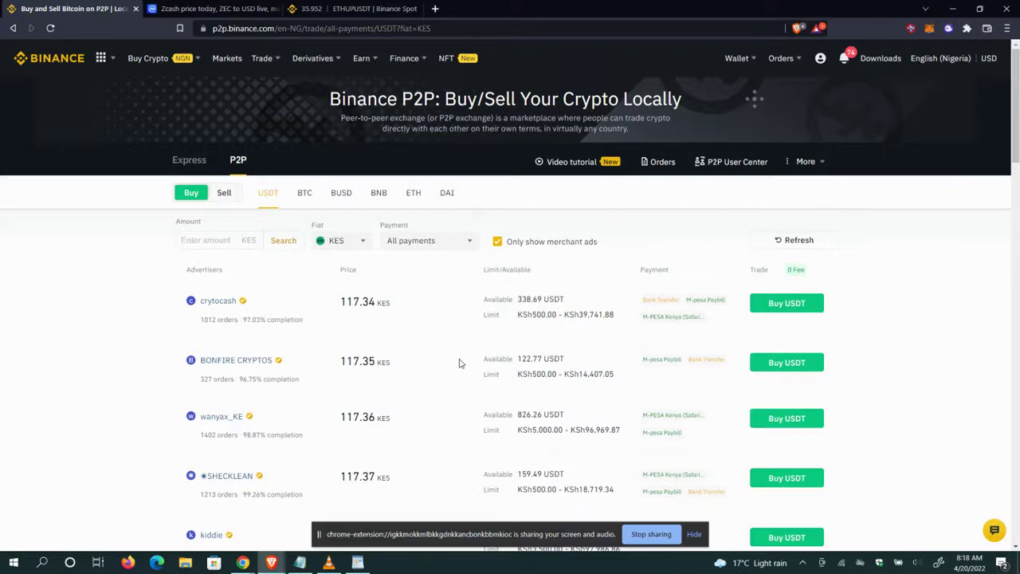
click(227, 240)
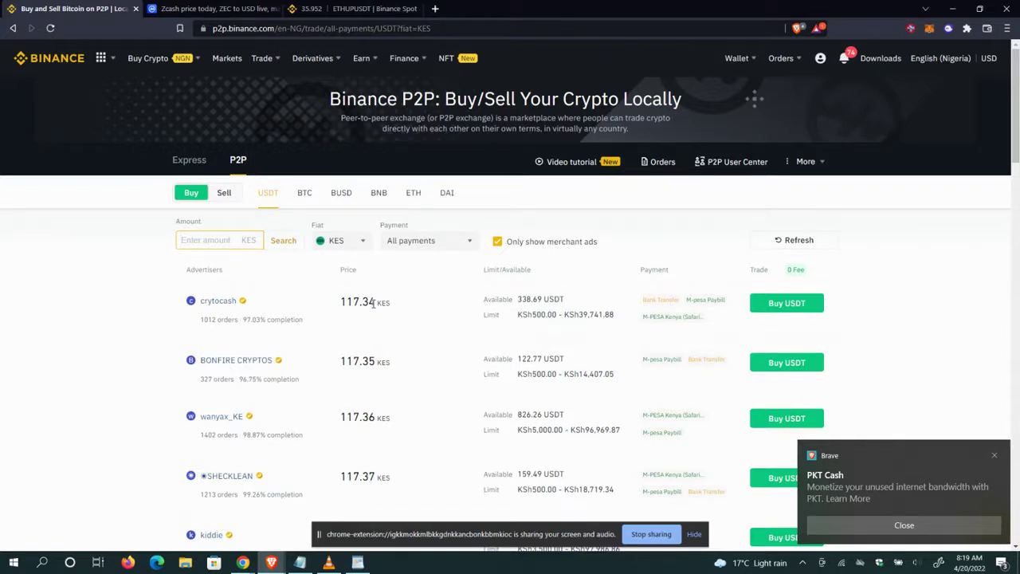
click(497, 242)
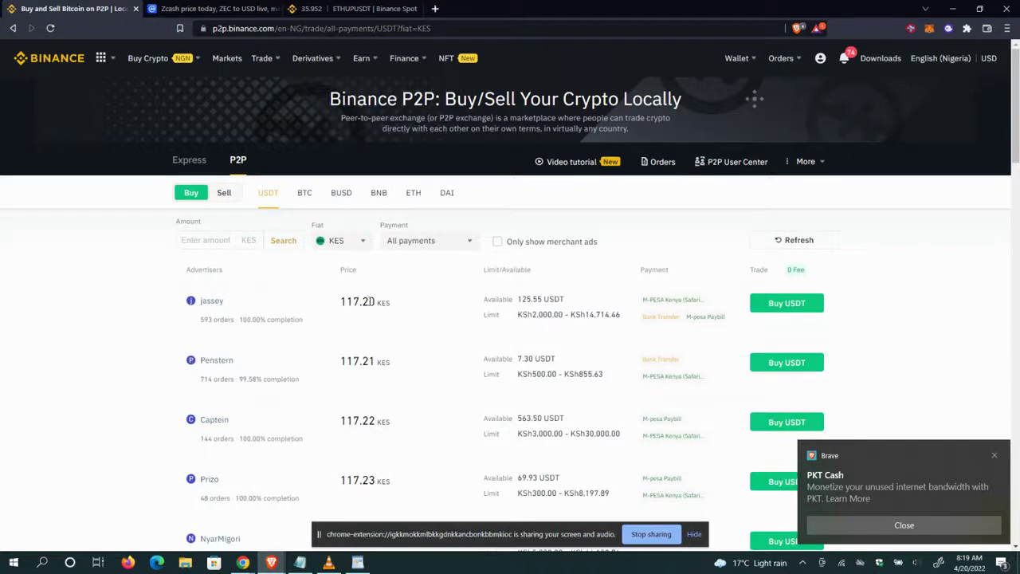
click(497, 243)
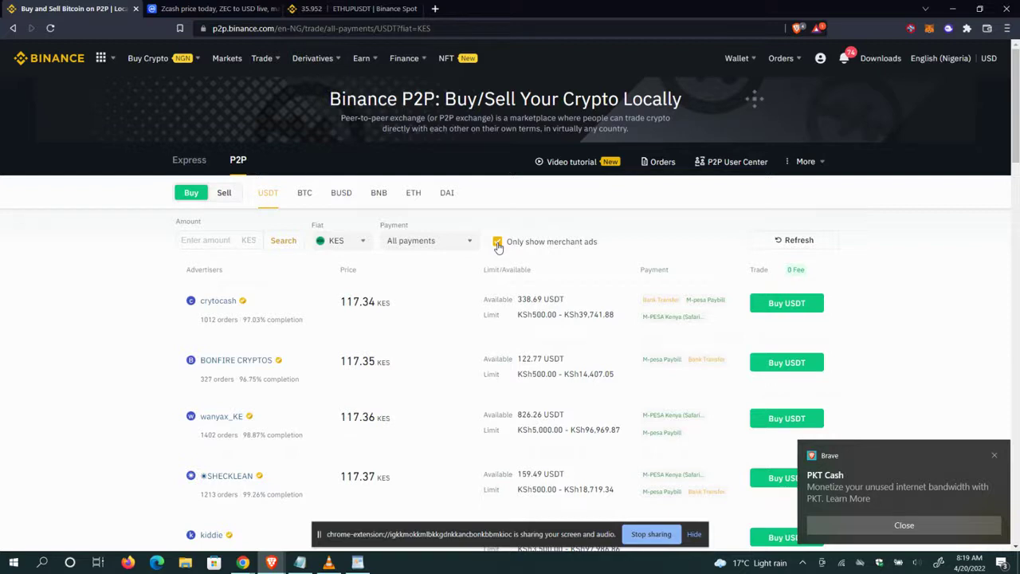
click(996, 457)
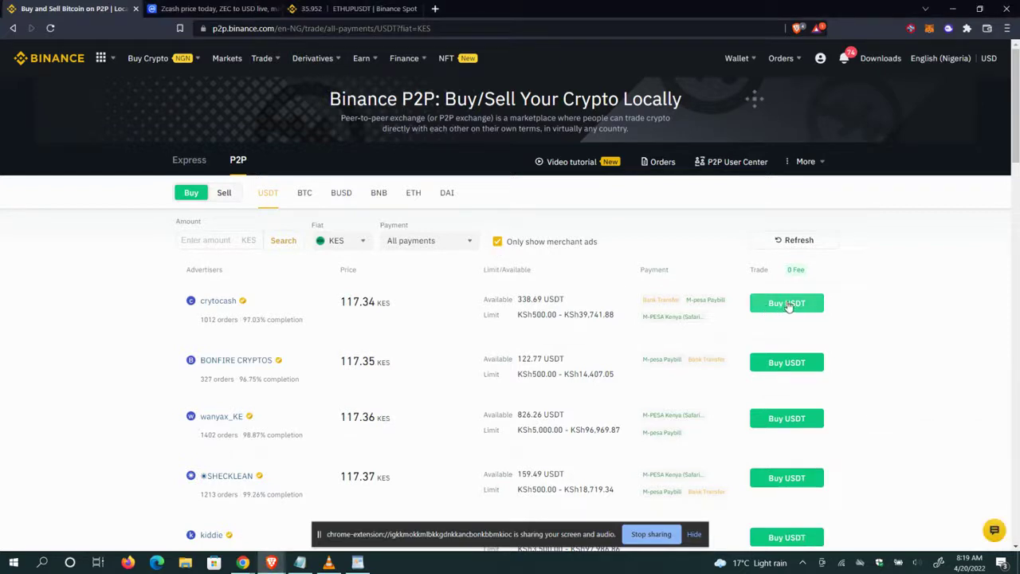
- Open the first merchant's USDT buy offer and enter 2000 KES as the amount to pay
click(787, 303)
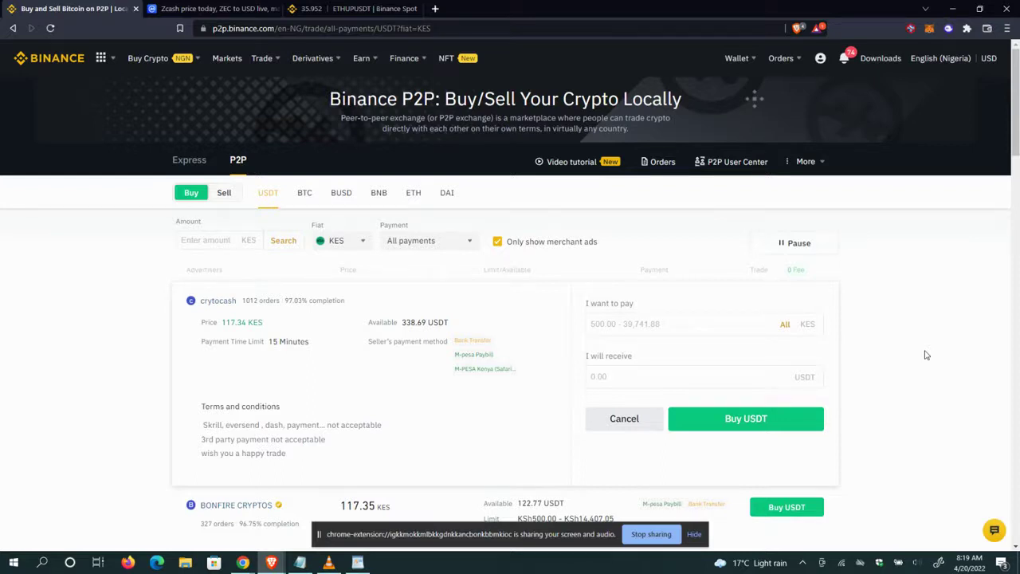
click(677, 319)
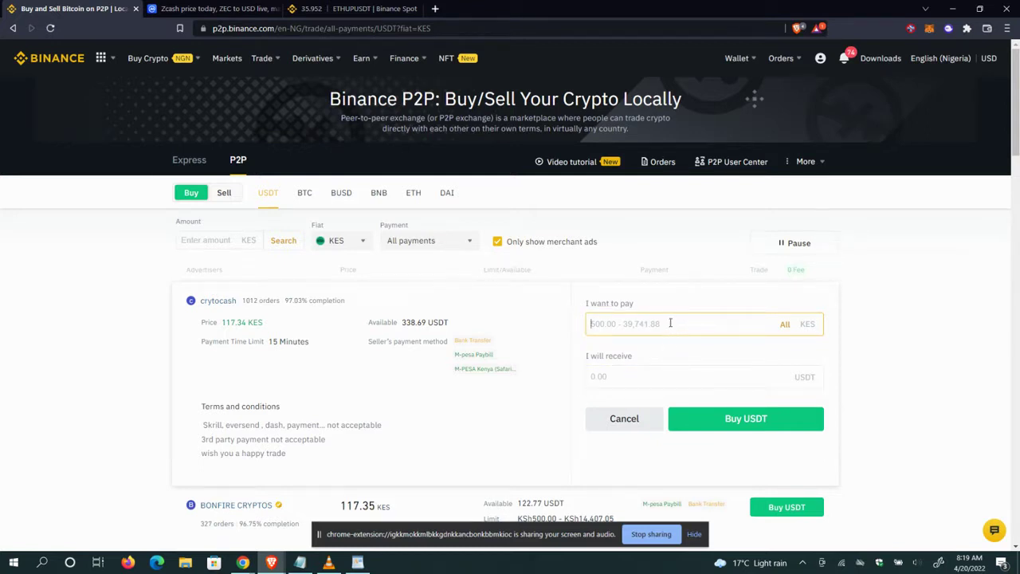
text(2000)
- Switch to selling USDT, filter the offers by M-PESA Kenya (Safaricom) payment and open the first merchant's offer
click(226, 195)
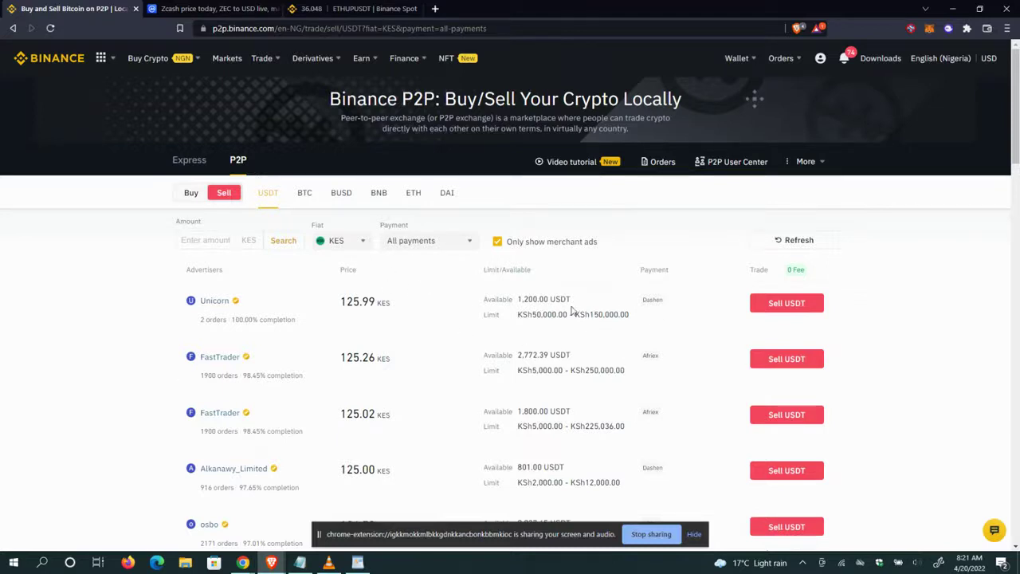
click(470, 244)
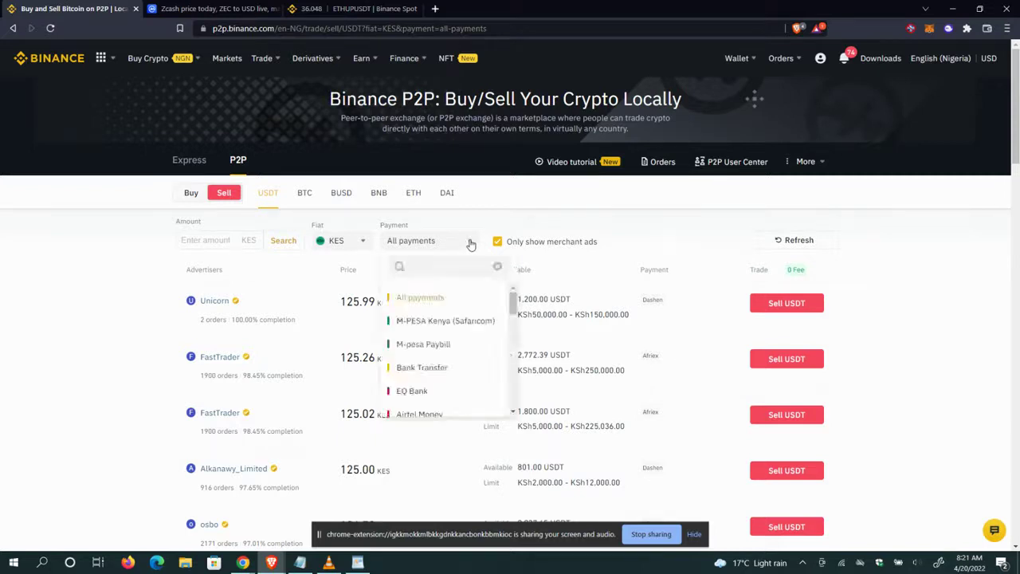
click(436, 322)
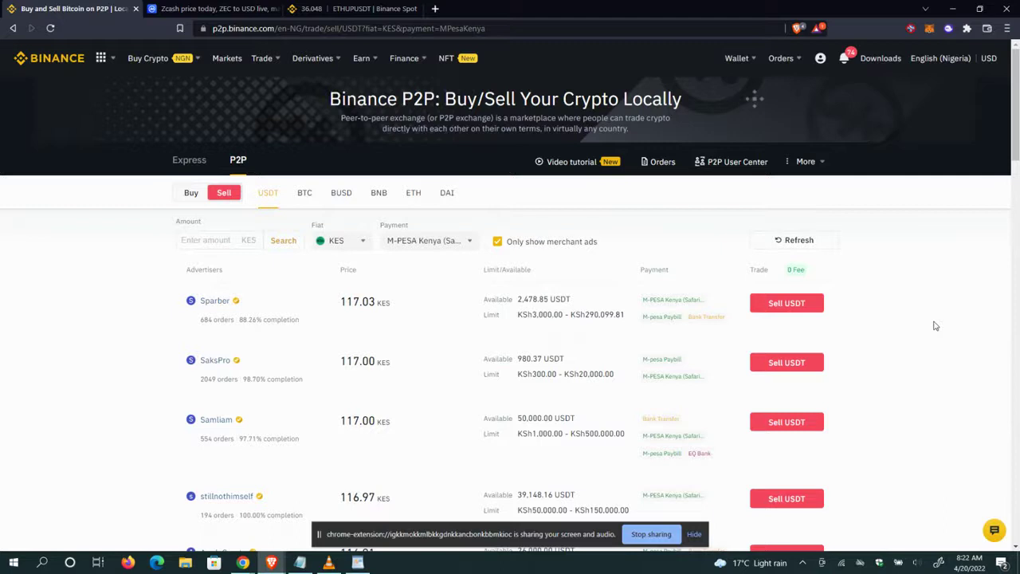
click(807, 310)
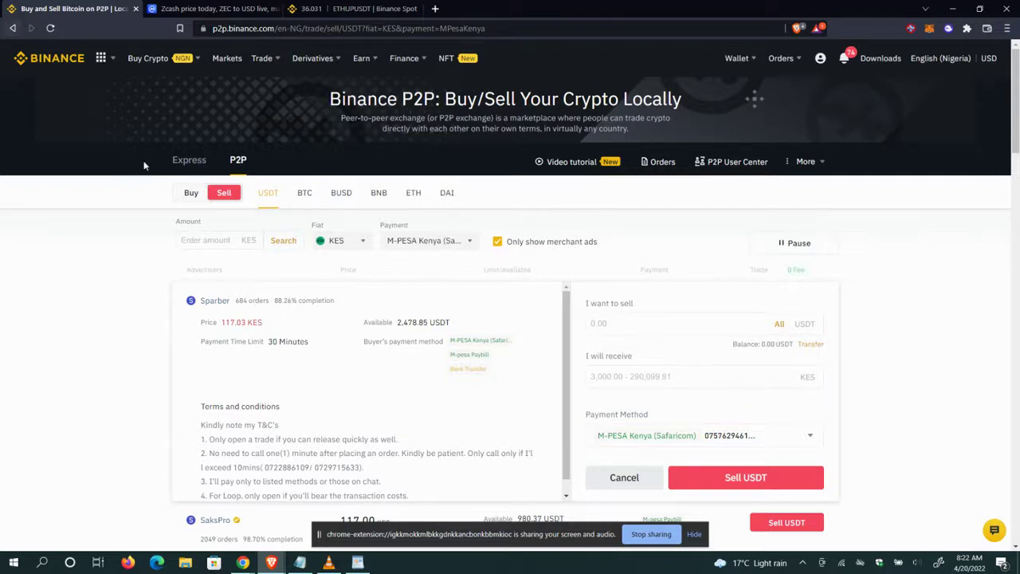
- Return to the Binance home page and reopen the P2P trading marketplace
click(66, 63)
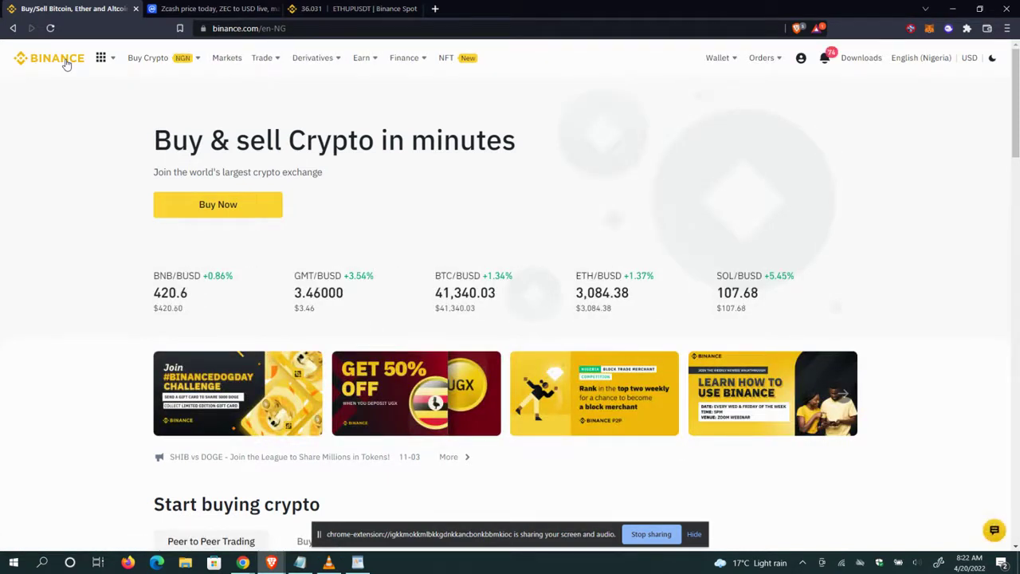
mouse_move(272, 70)
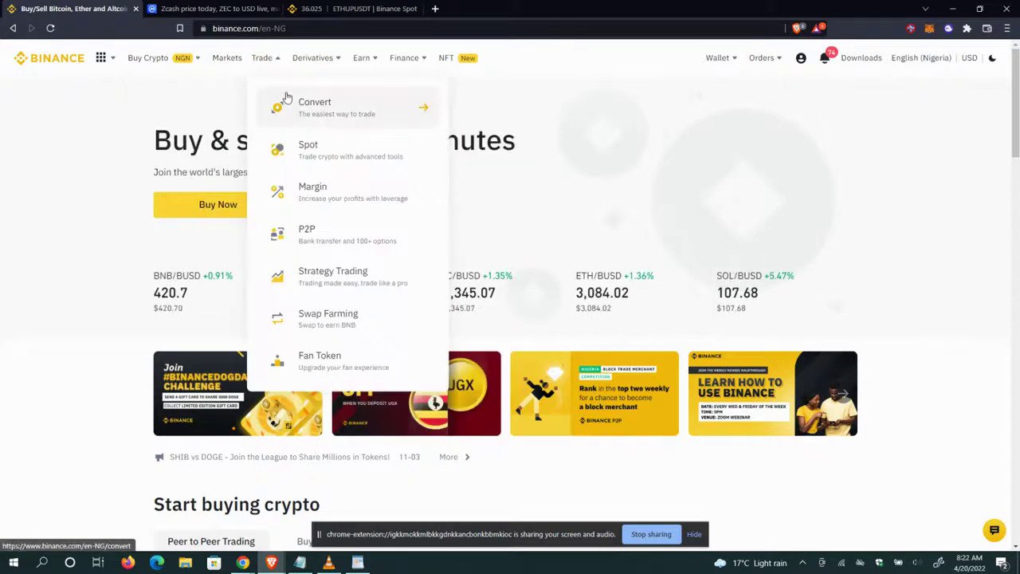
click(318, 248)
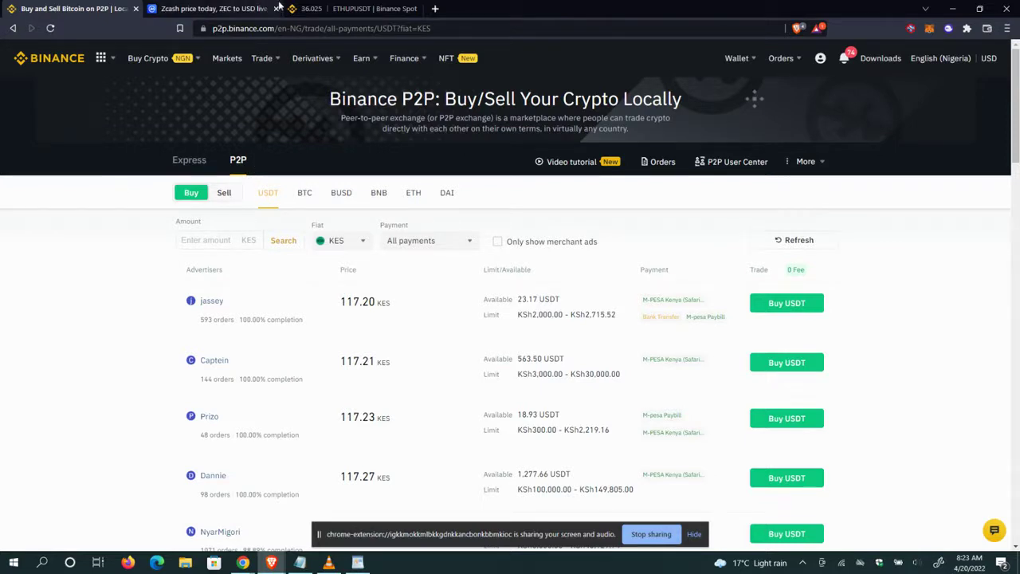
- Look at the ETHUP/USDT spot trading chart in its browser tab, then return to the P2P marketplace
click(324, 10)
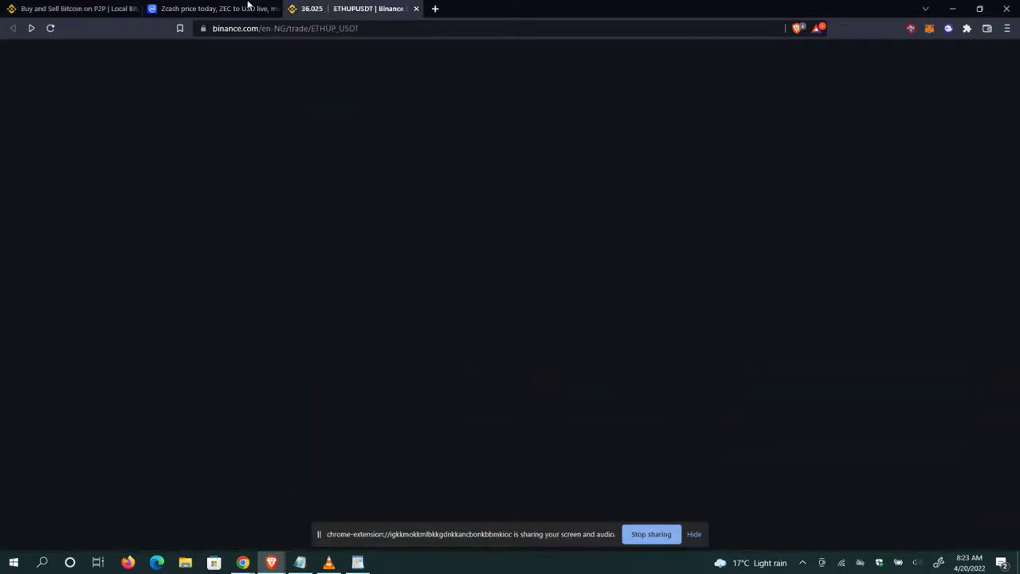
click(82, 8)
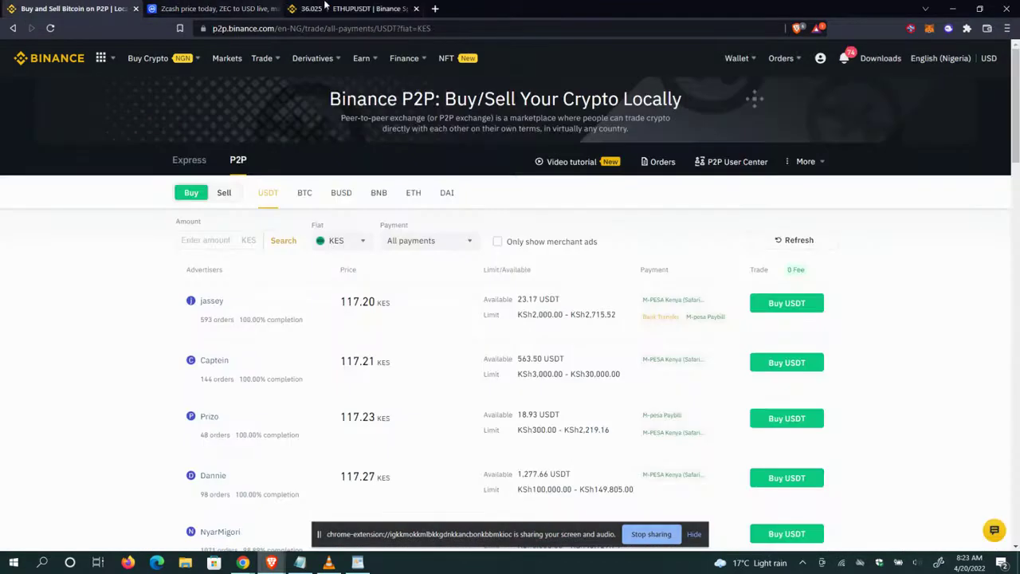
click(323, 9)
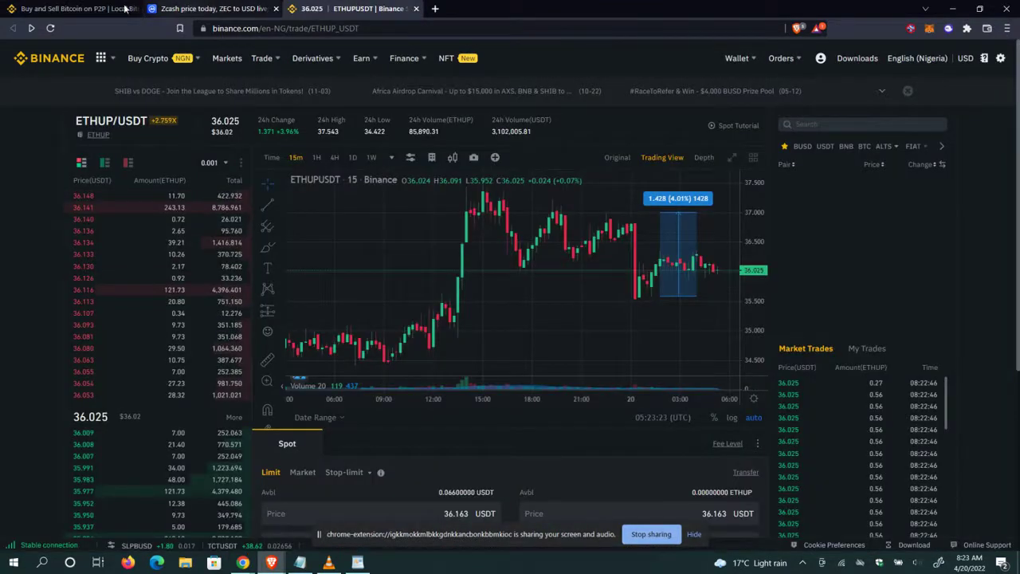
click(48, 9)
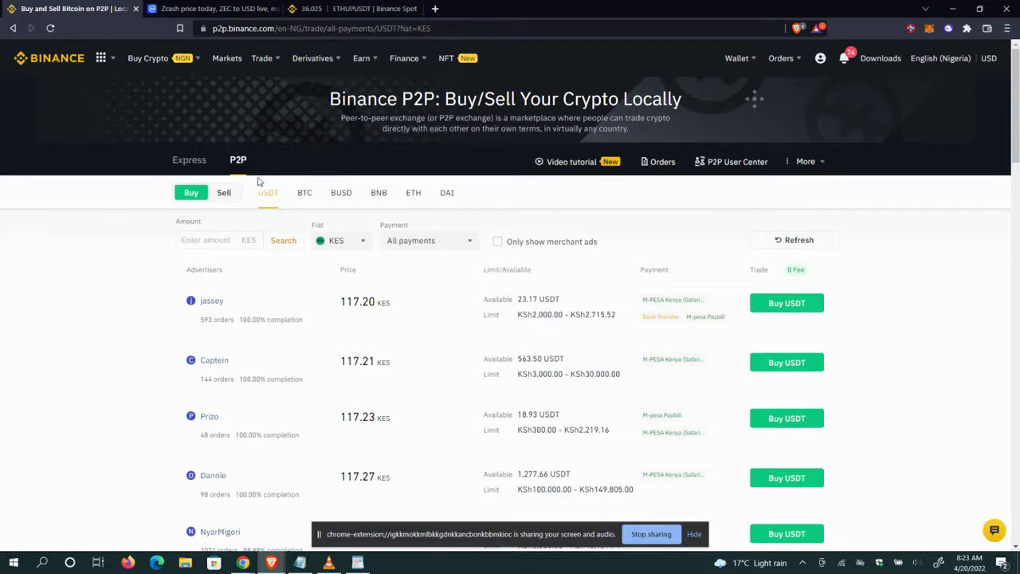
- Go to the Convert & OTC Portal and check the selector for the coin to convert from
mouse_move(269, 66)
click(298, 100)
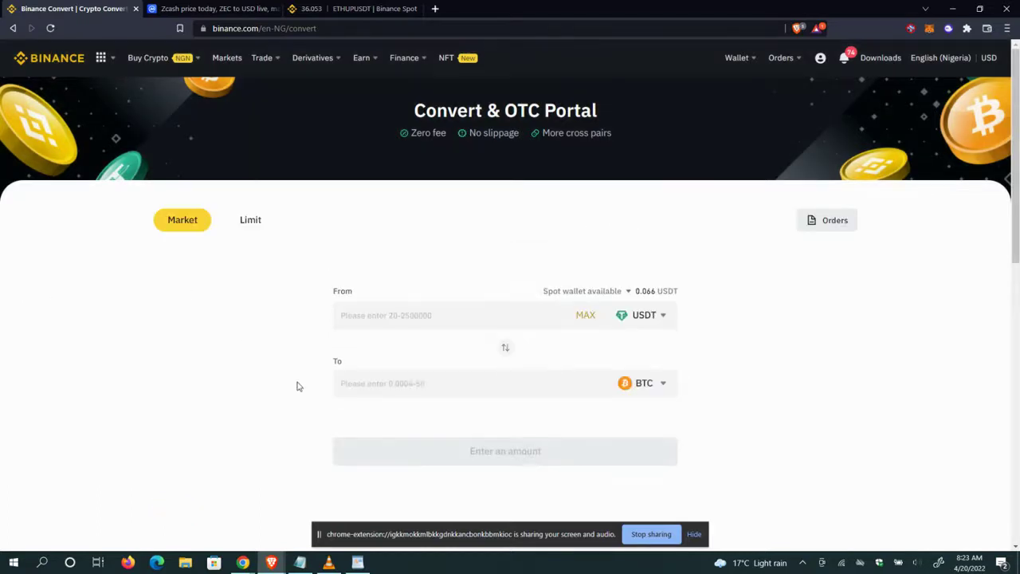
click(665, 317)
click(666, 317)
- Open the Fiat and Spot wallet to view the coin balances
mouse_move(737, 63)
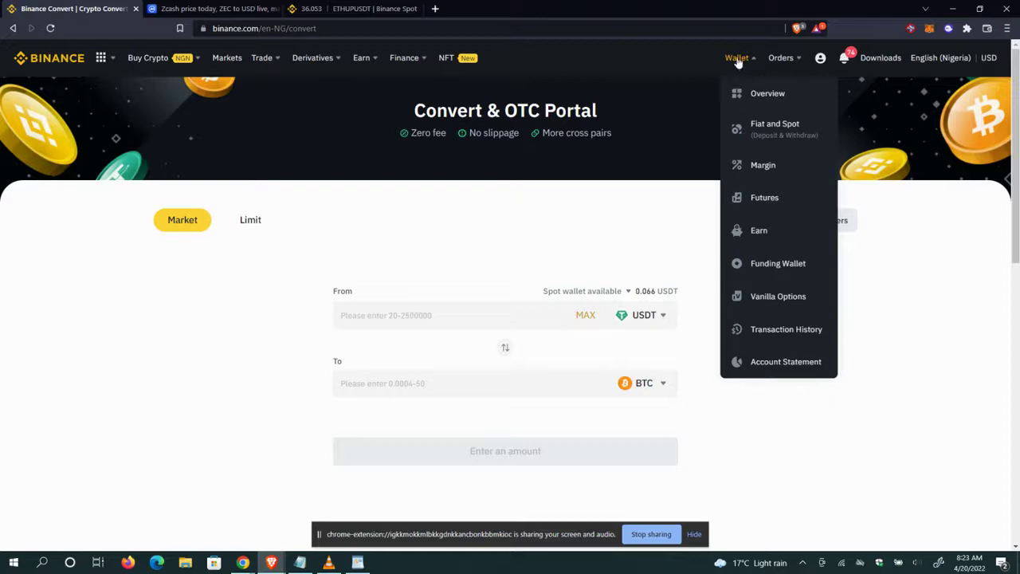
click(762, 131)
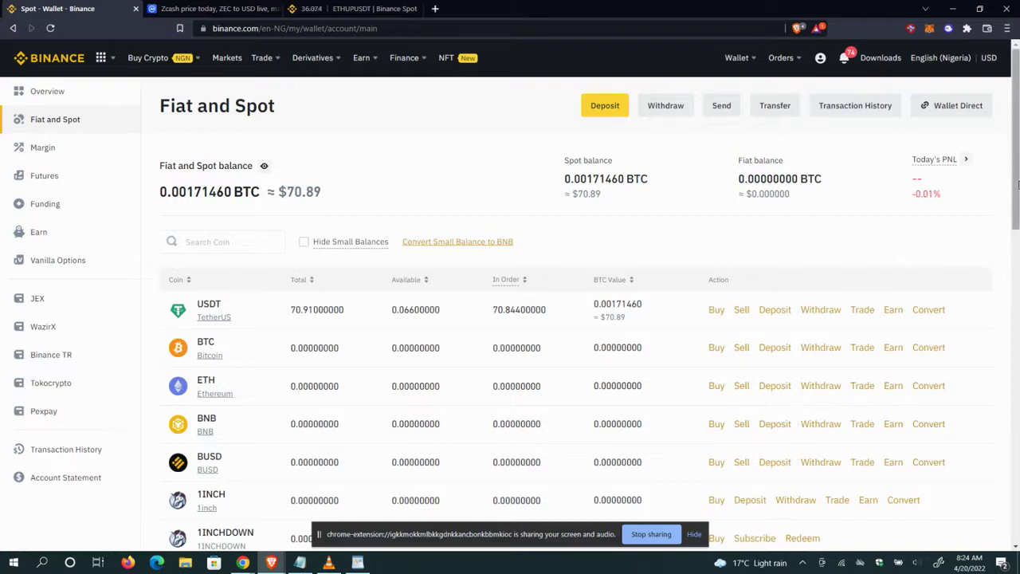
mouse_move(1018, 185)
mouse_down()
mouse_move(1018, 241)
mouse_move(1018, 185)
mouse_up()
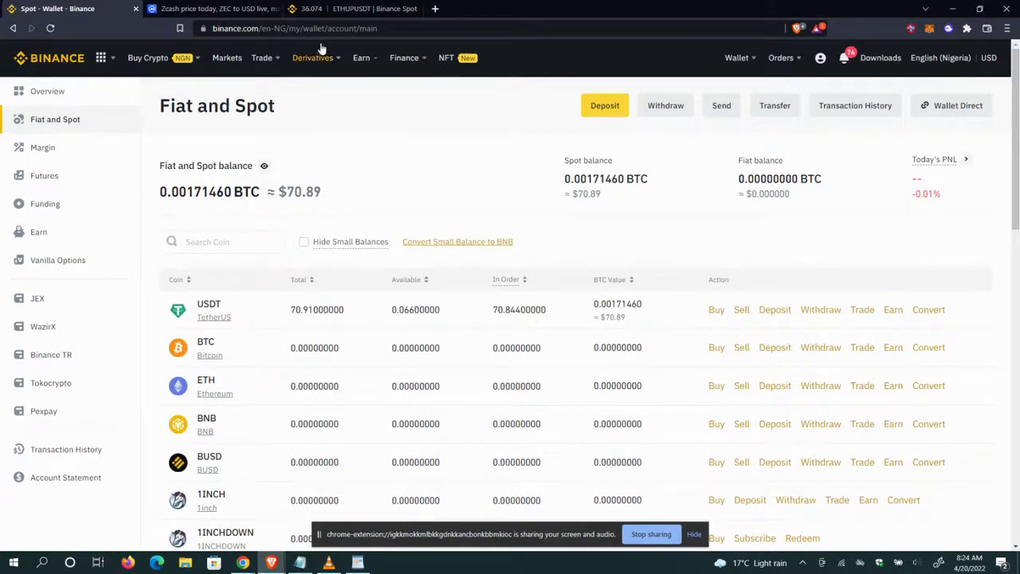
- Open the Wallet Overview page from the Fiat and Spot wallet
mouse_move(417, 62)
mouse_move(749, 71)
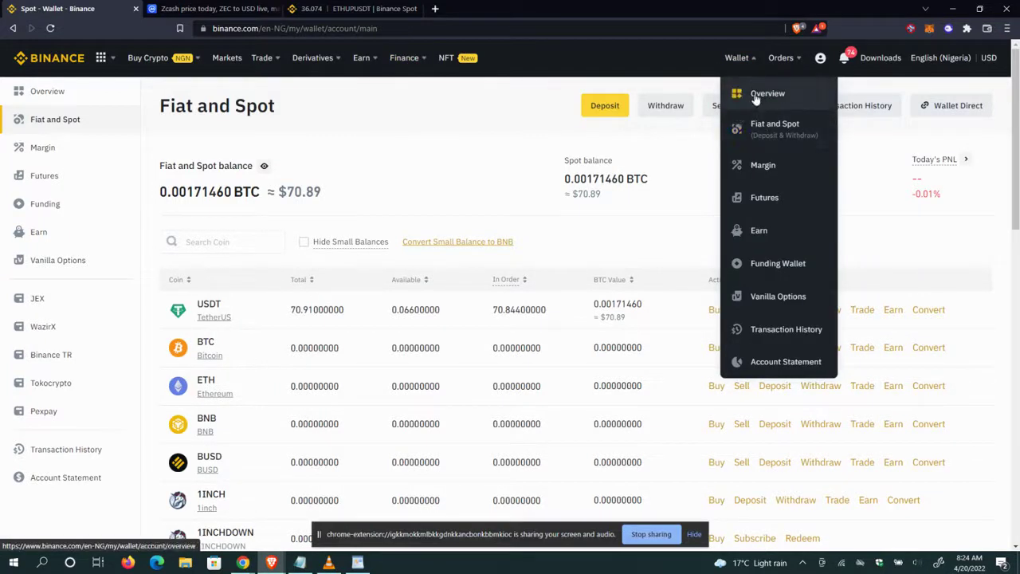
click(755, 102)
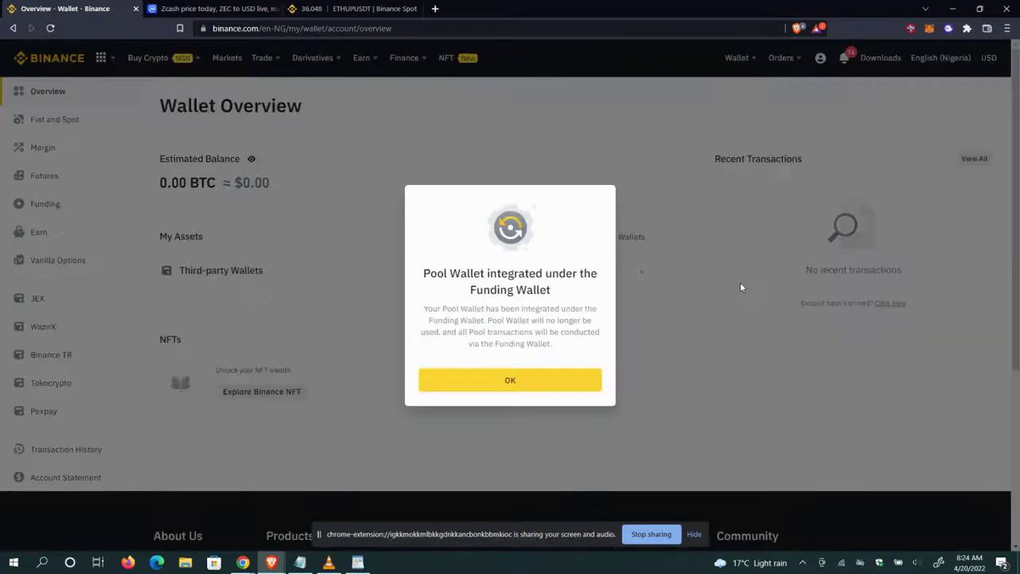
- Dismiss the Pool Wallet notice and transfer the full 37.09162233 USDT balance from the USDⓈ-M Futures wallet to Fiat and Spot
click(507, 381)
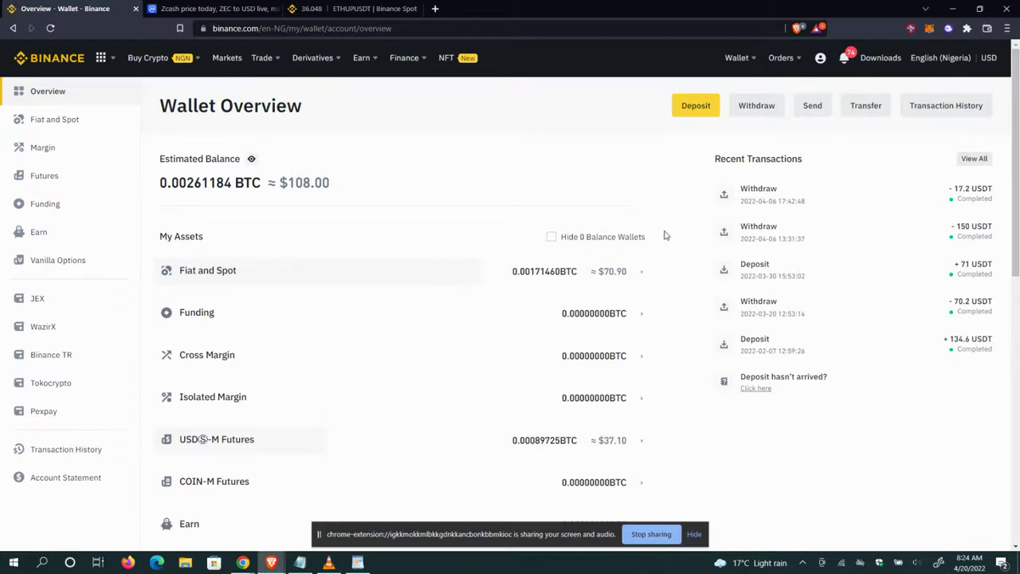
click(580, 442)
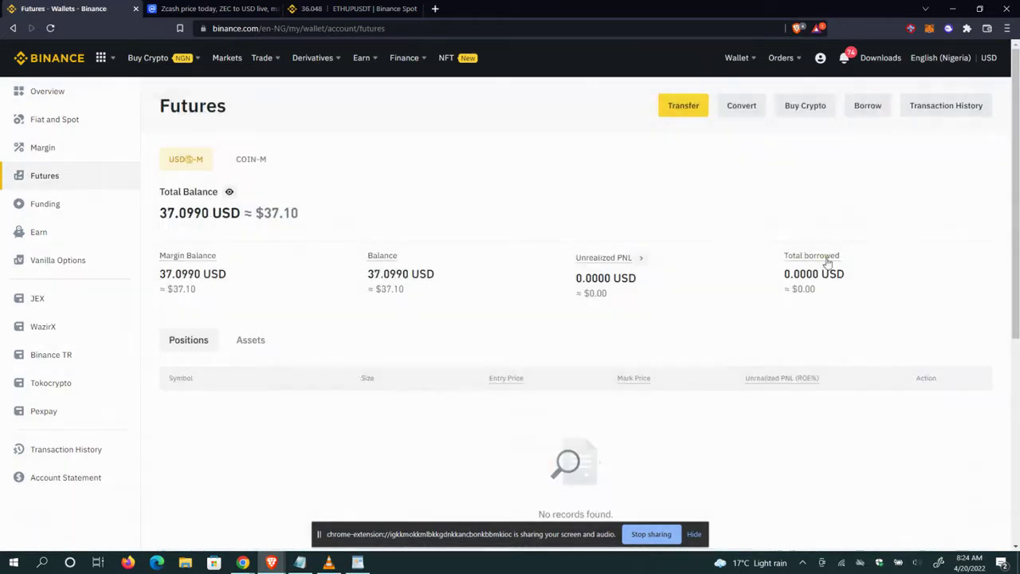
click(671, 109)
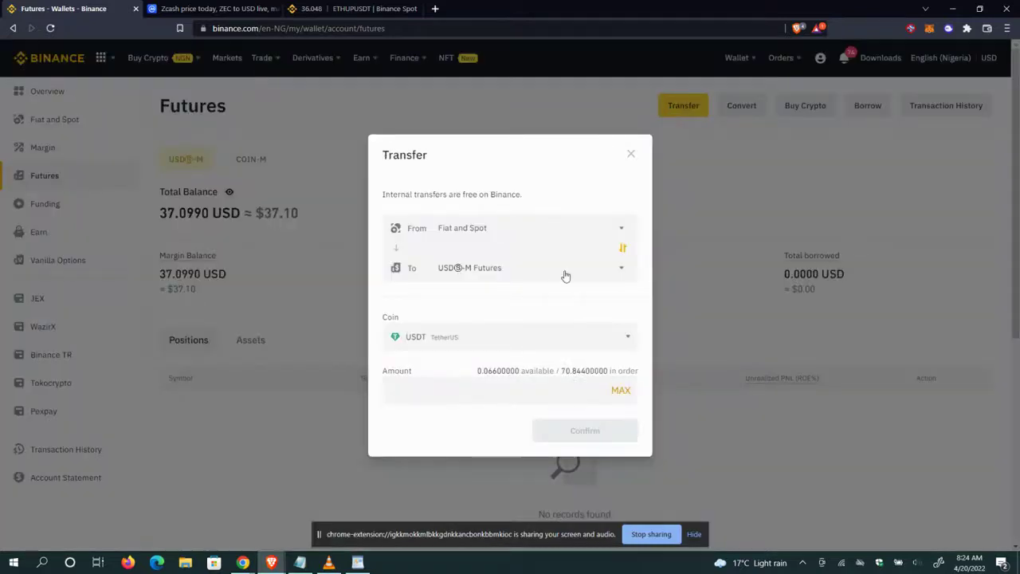
click(623, 250)
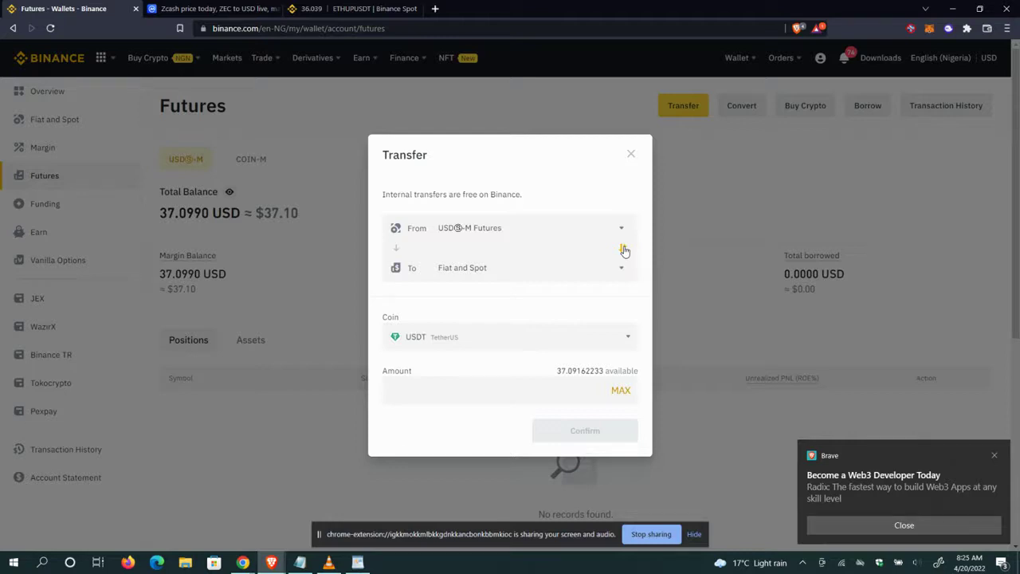
click(620, 393)
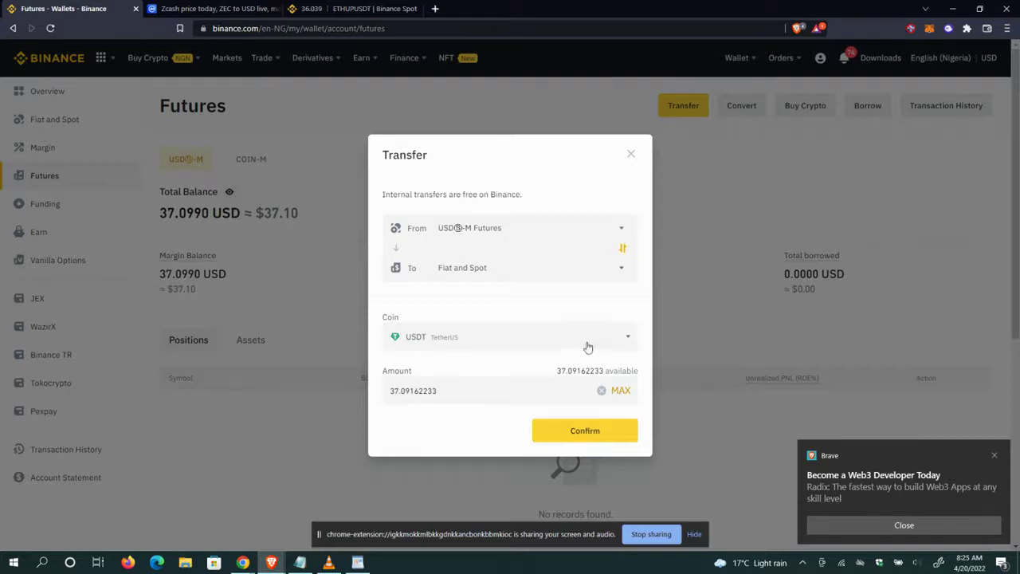
click(594, 435)
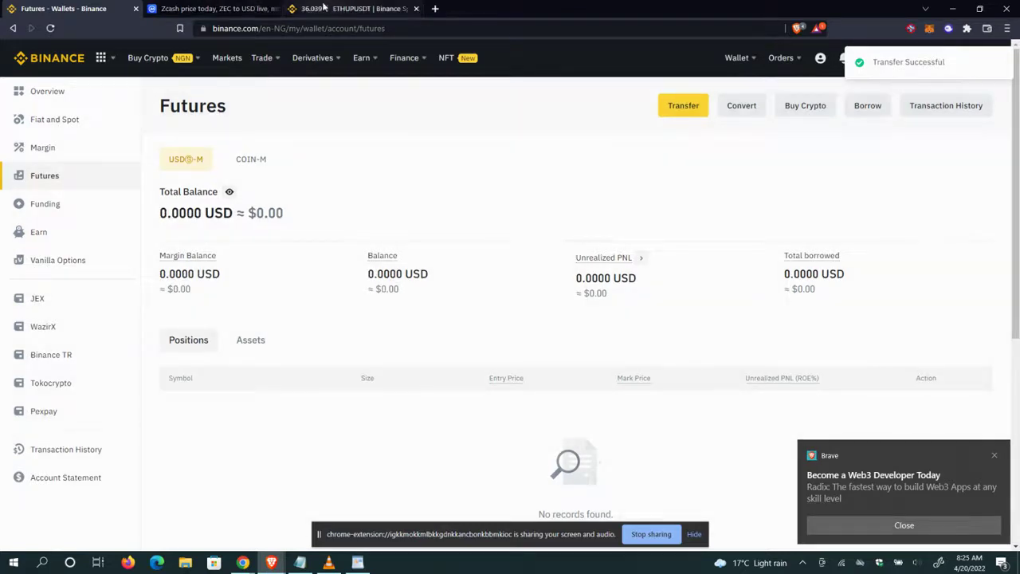
- Cancel all open orders on the ETHUP/USDT spot trading page, closing the browser notification that covers them
click(323, 8)
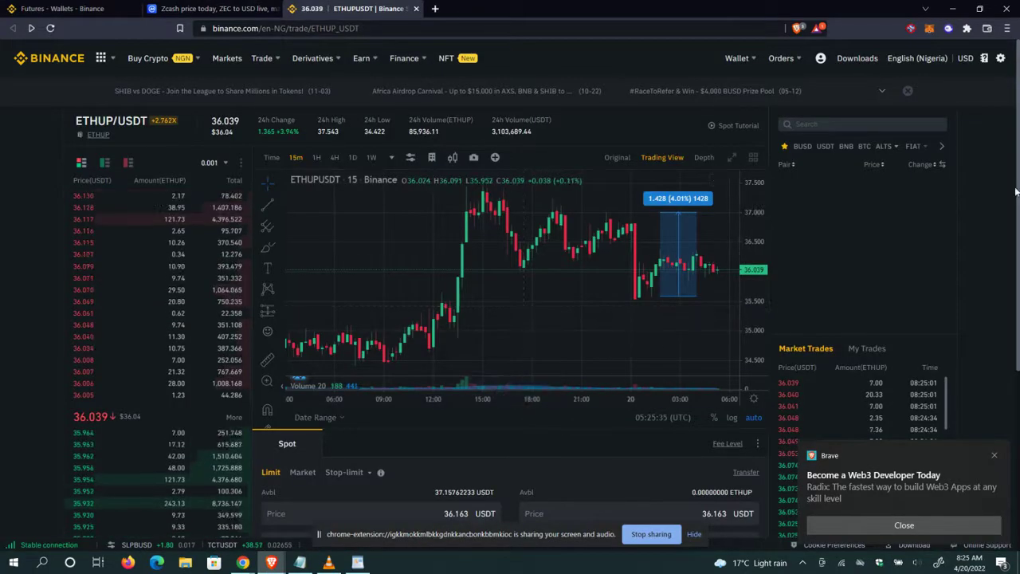
drag(1019, 189, 1019, 342)
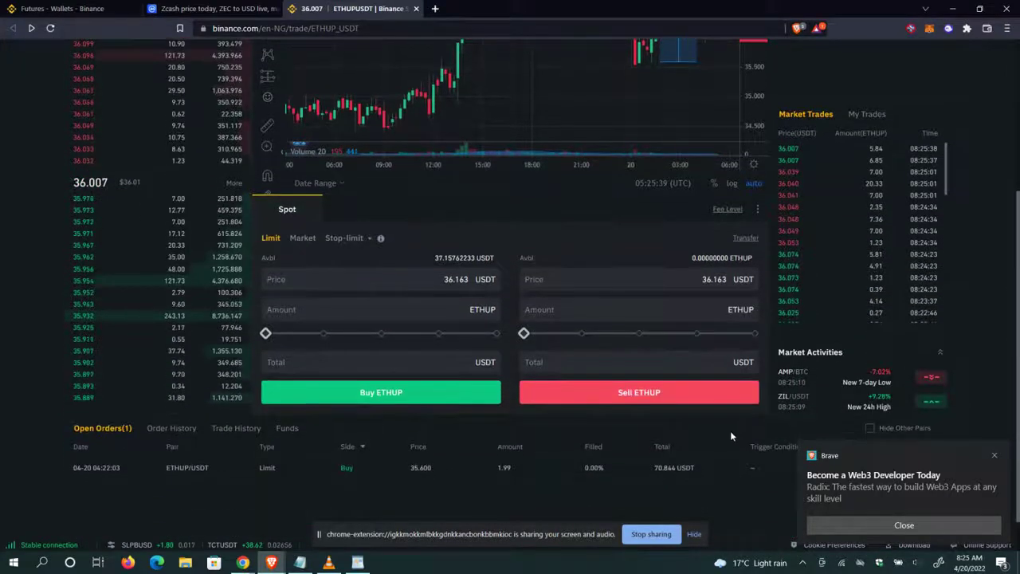
click(996, 456)
click(917, 449)
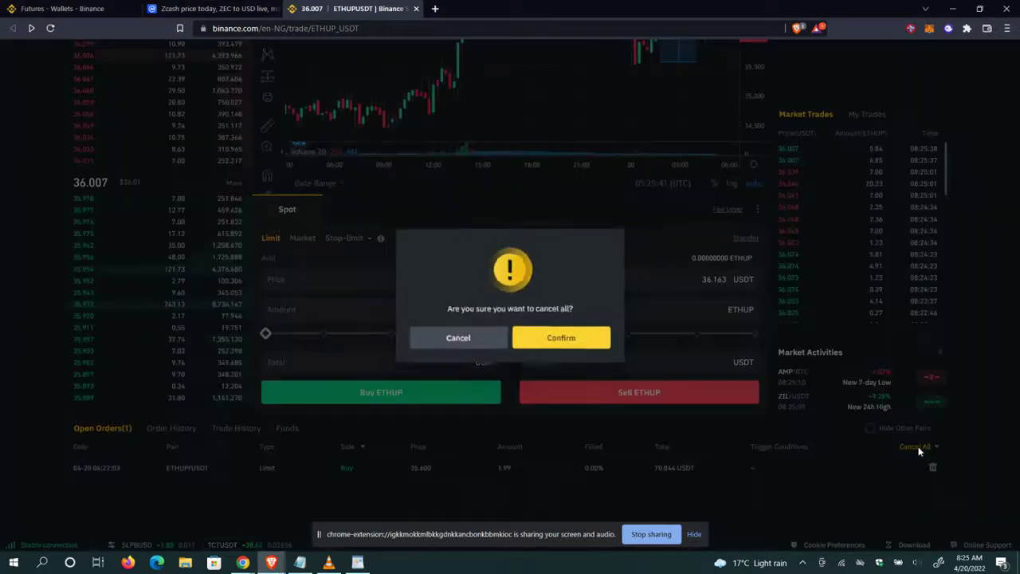
click(550, 341)
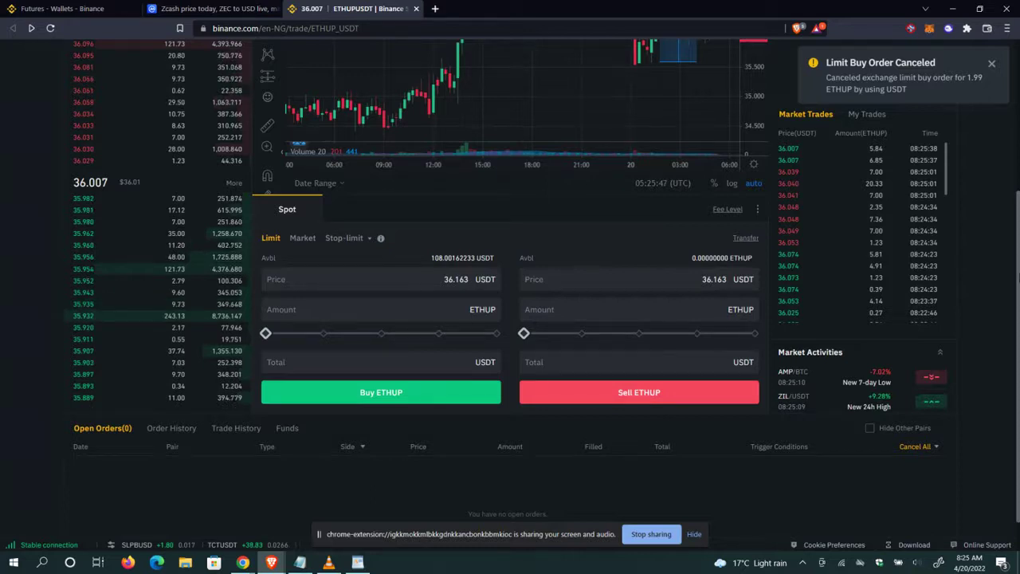
scroll(763, 125, up, 3)
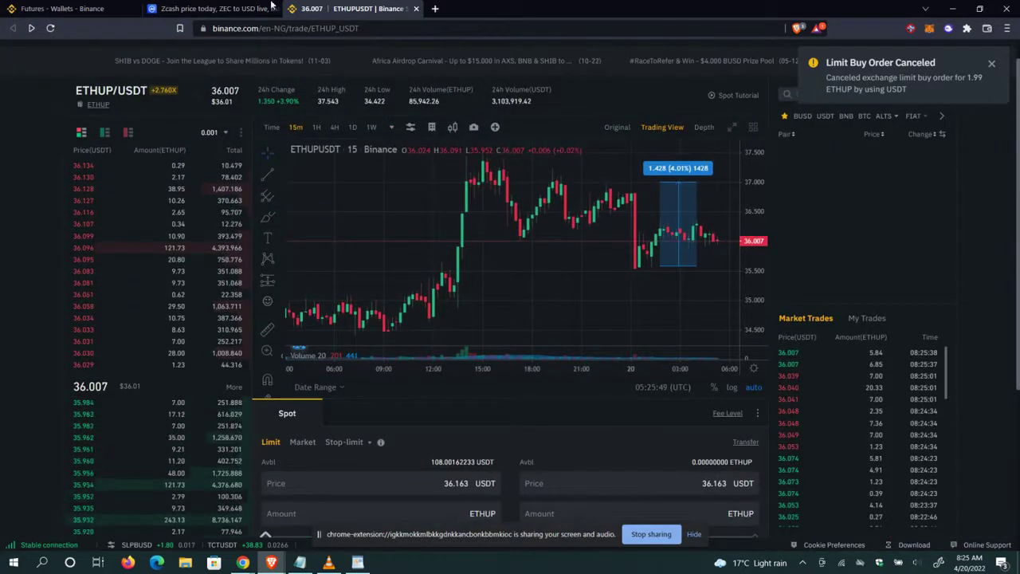
- Return to the wallet's browser tab and open the Wallet Overview to review the balance of each wallet
click(64, 8)
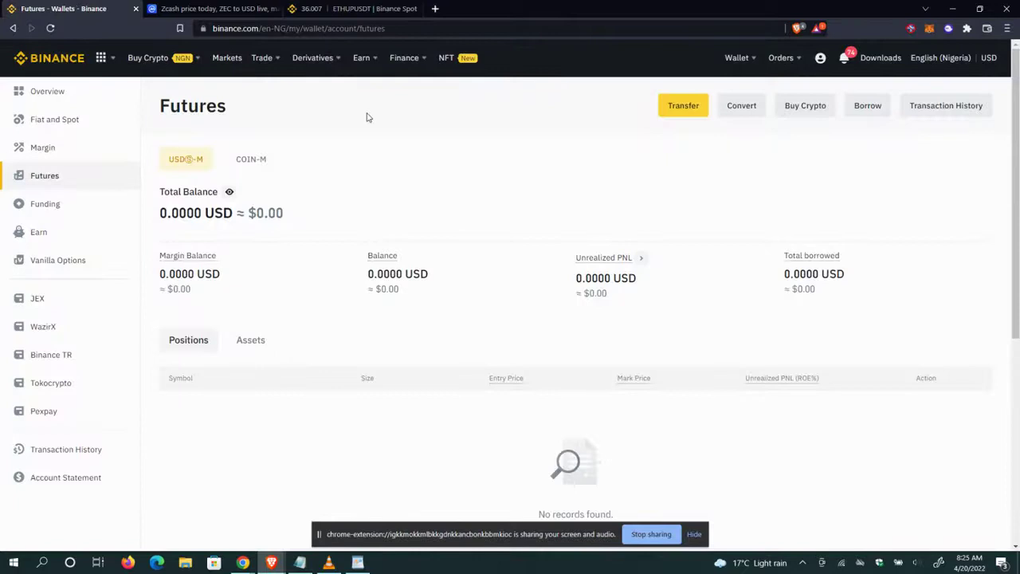
mouse_move(745, 73)
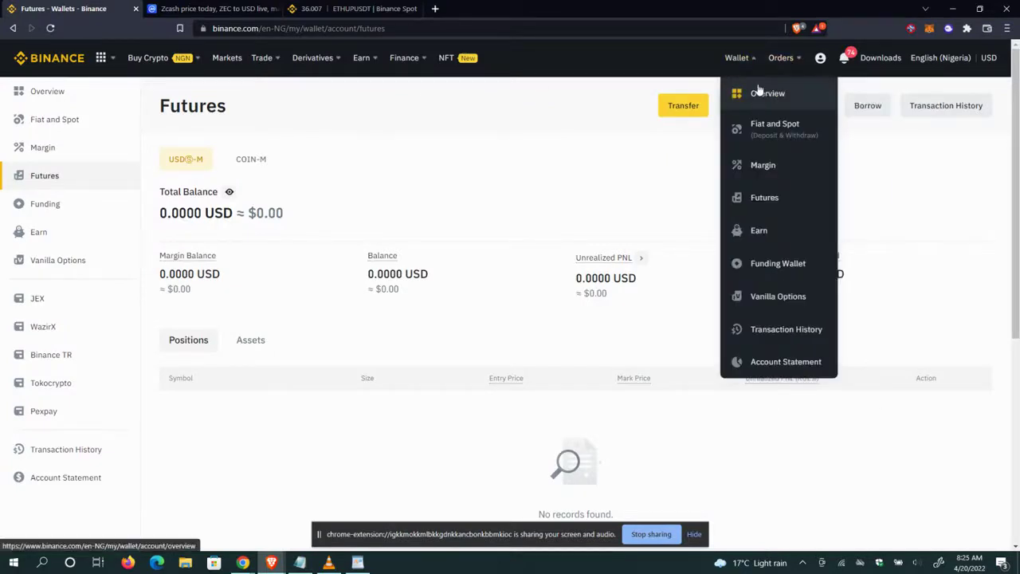
click(759, 92)
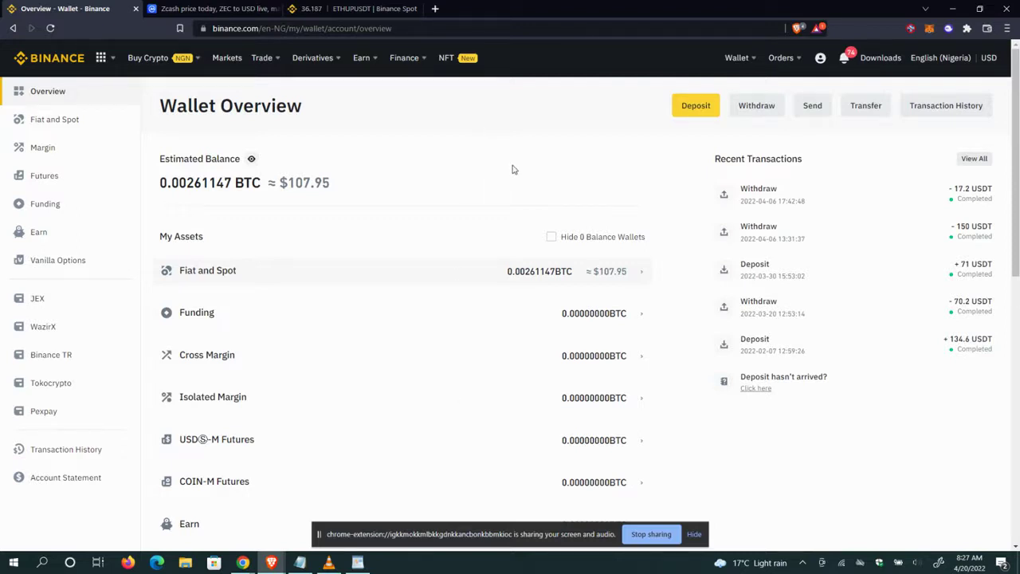
mouse_move(752, 60)
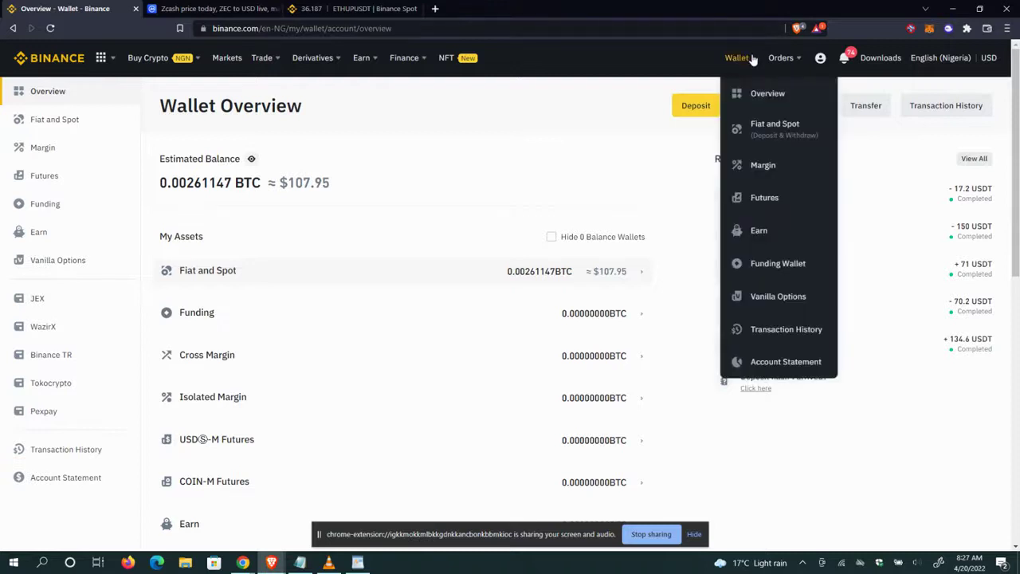
click(761, 95)
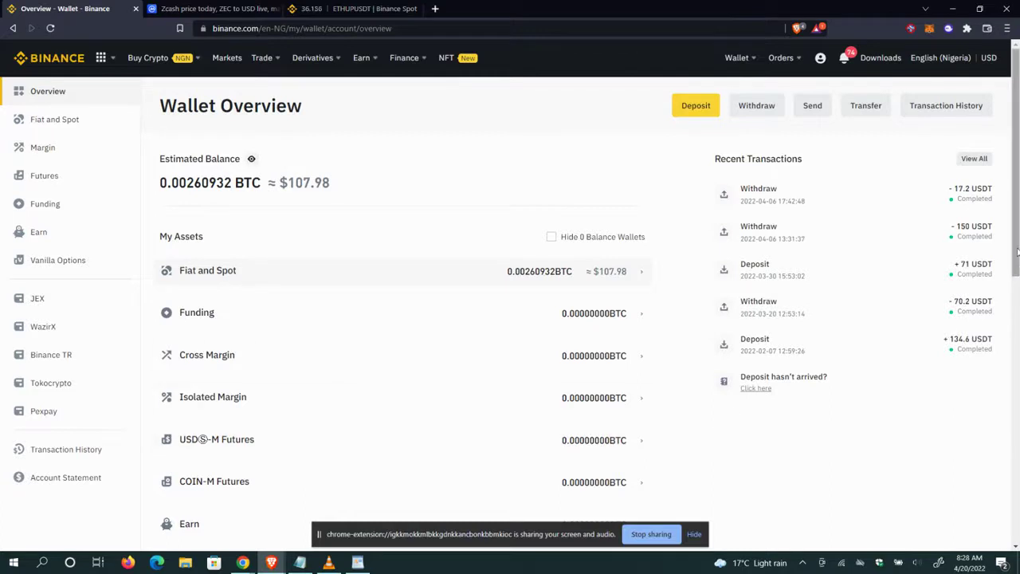
mouse_move(1017, 245)
mouse_down()
mouse_move(1018, 404)
mouse_move(1017, 241)
mouse_up()
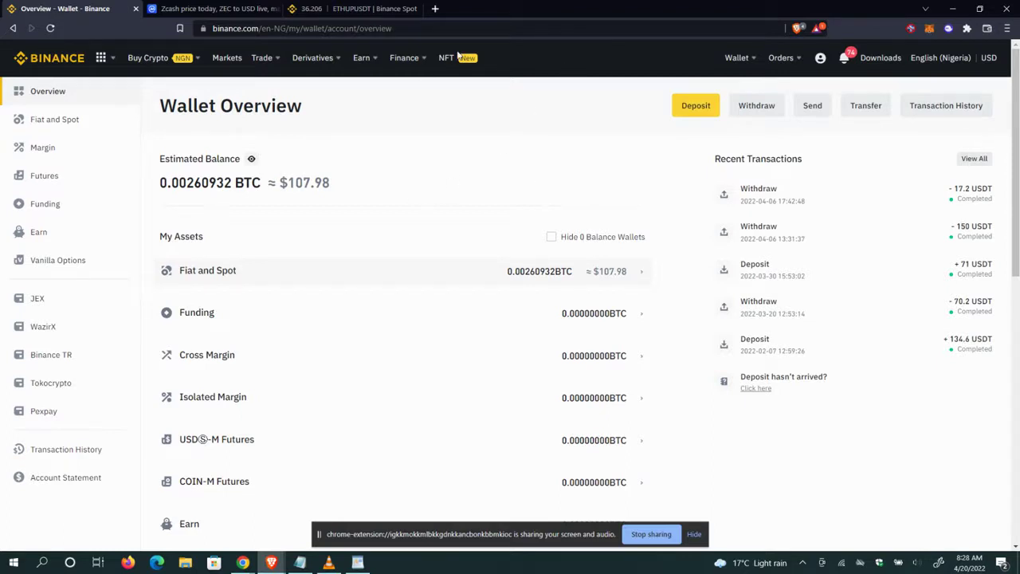
- Check the trading course outline in WordPad, then return to the Wallet Overview in the browser
click(358, 563)
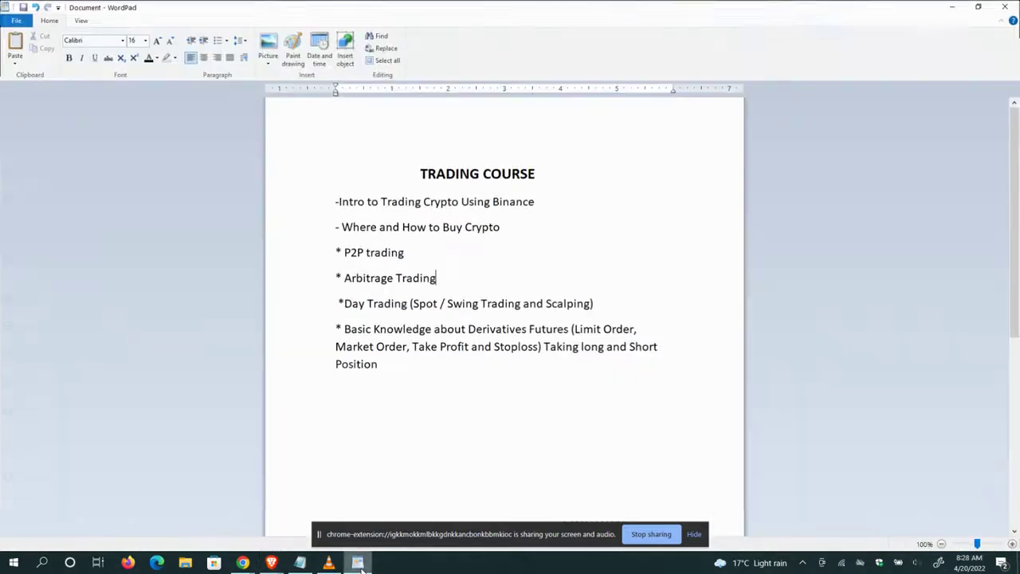
click(357, 563)
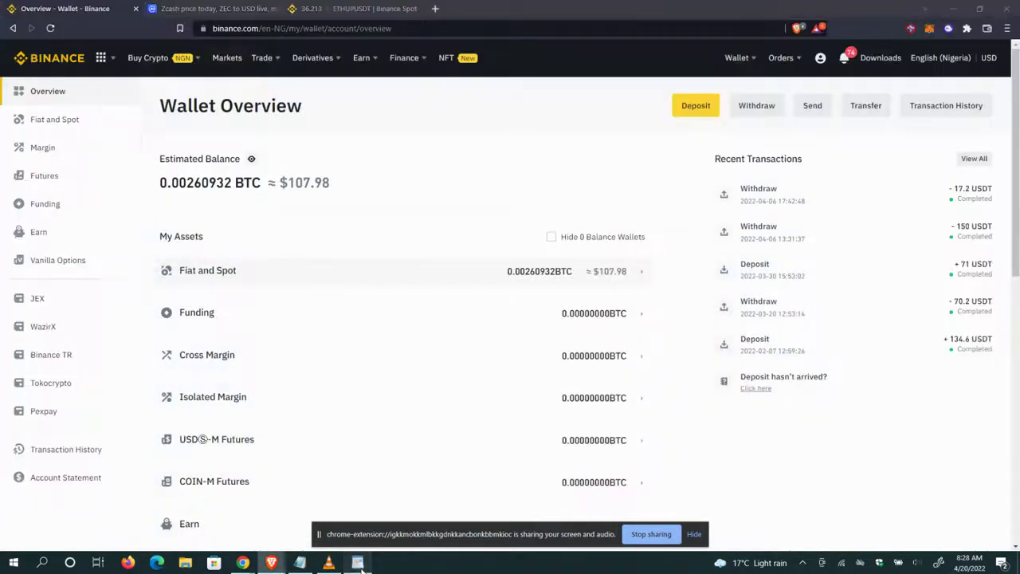
click(358, 563)
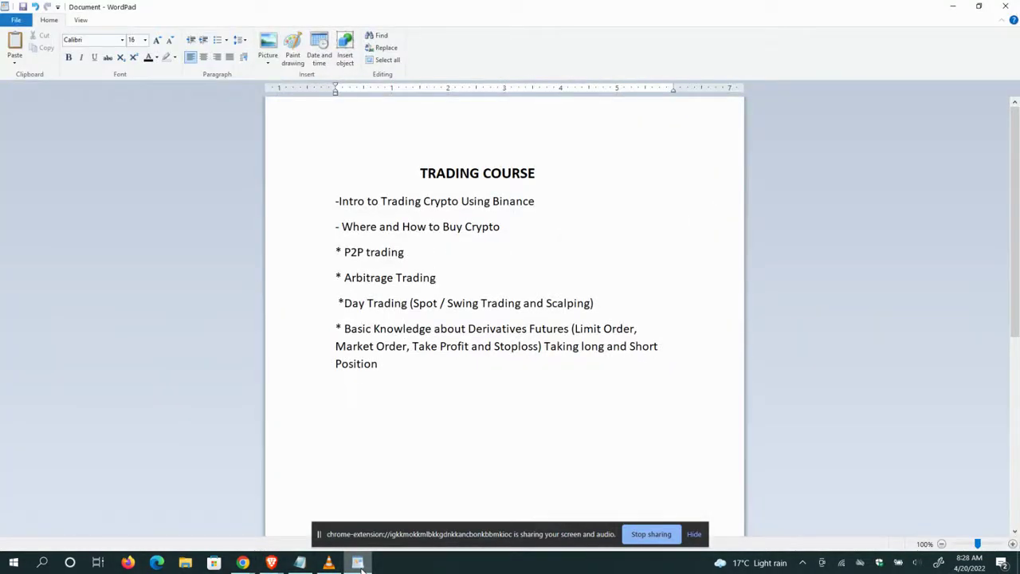
click(358, 563)
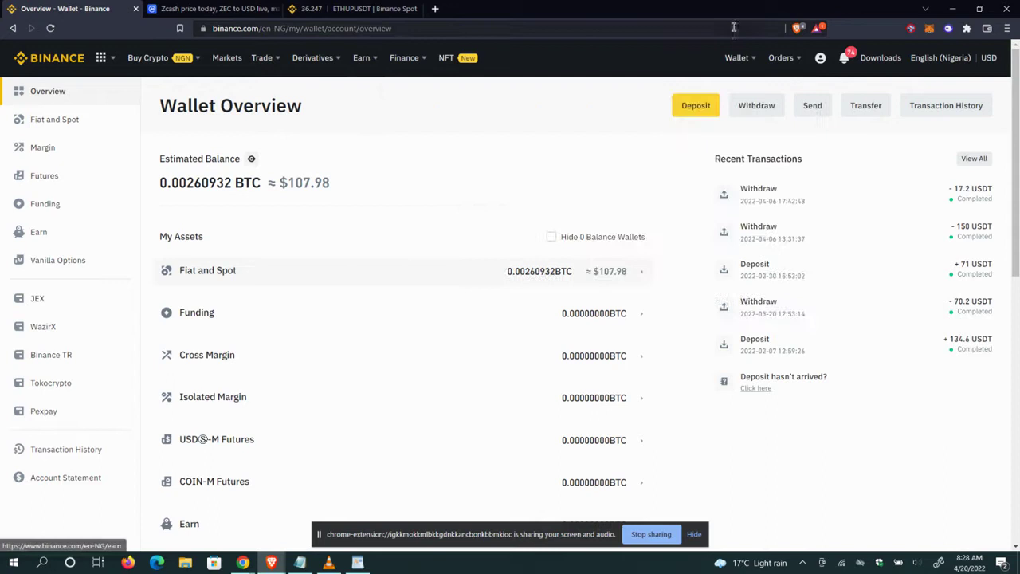
- Transfer the full 108.00162233 USDT balance from the Fiat and Spot wallet to the Funding wallet
mouse_move(269, 273)
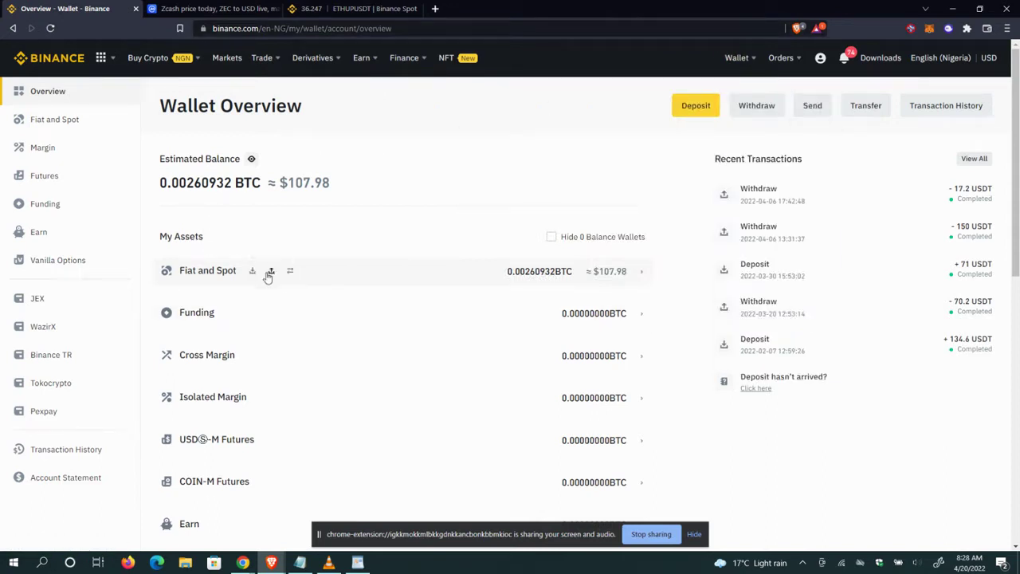
mouse_move(209, 272)
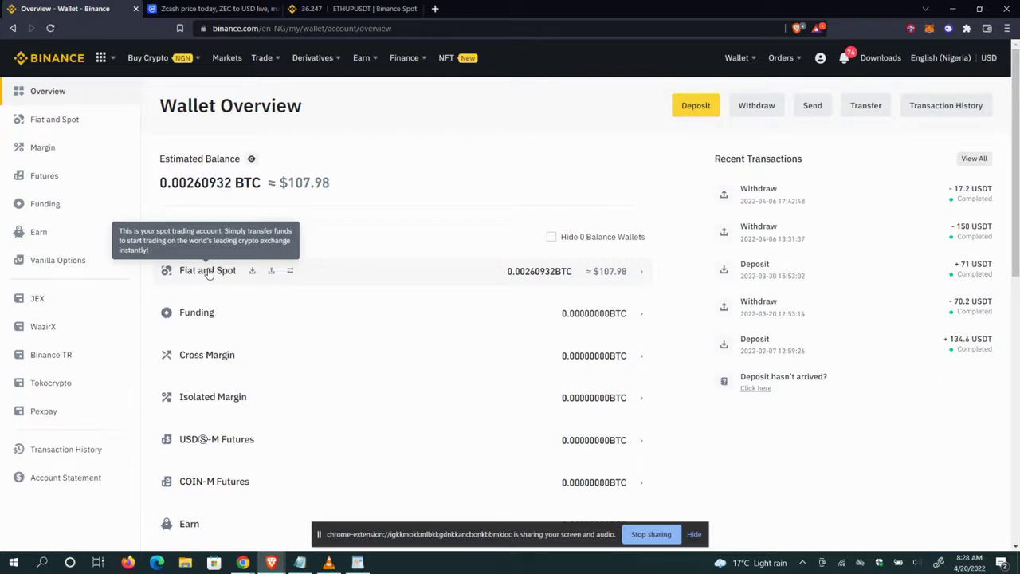
click(863, 108)
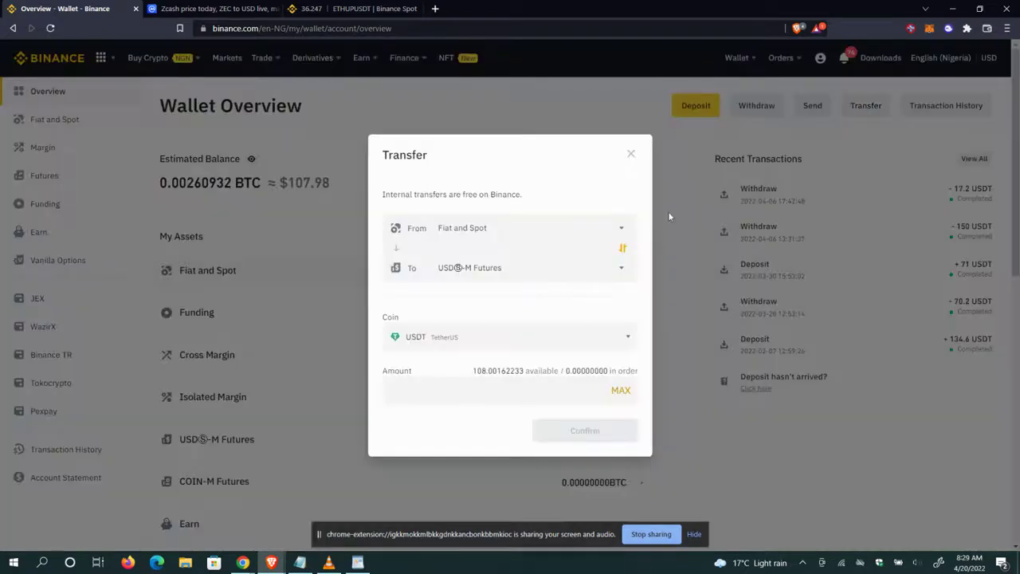
click(623, 230)
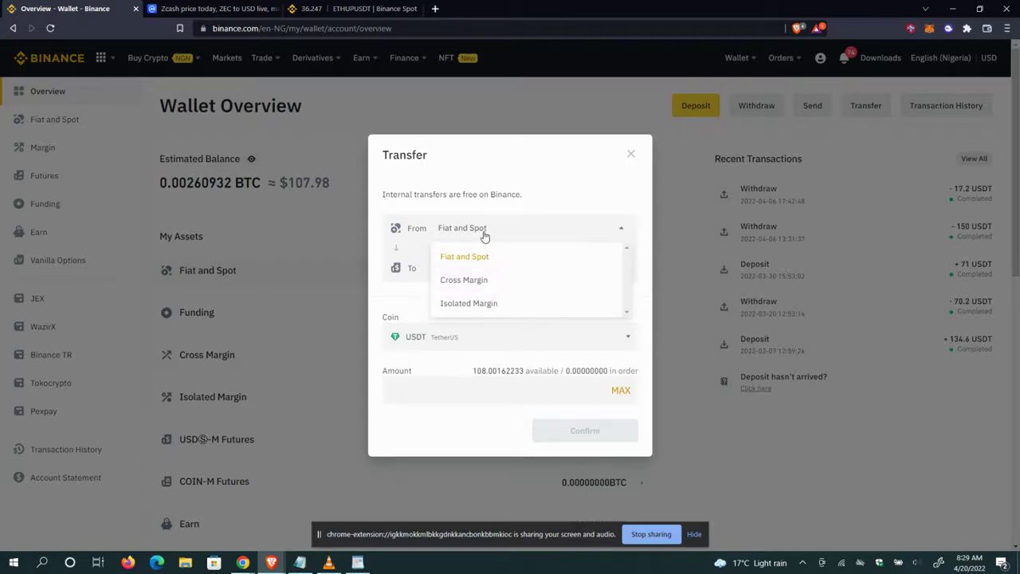
click(565, 189)
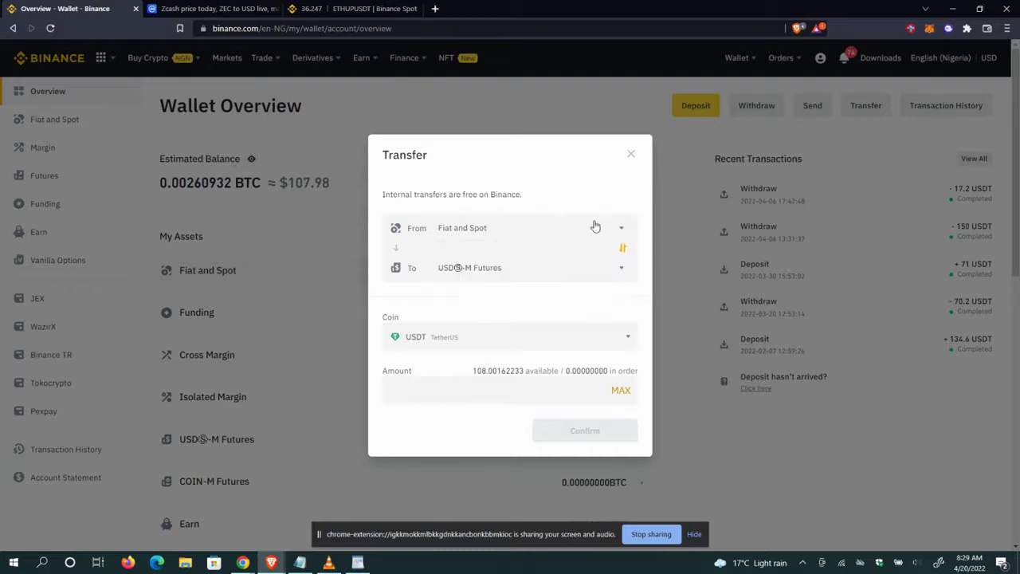
click(622, 275)
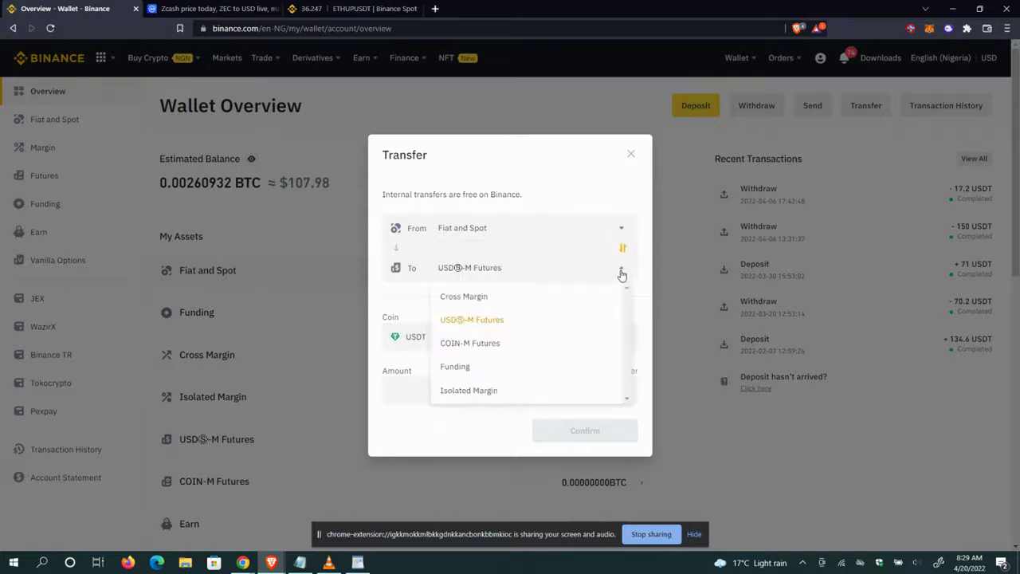
click(479, 375)
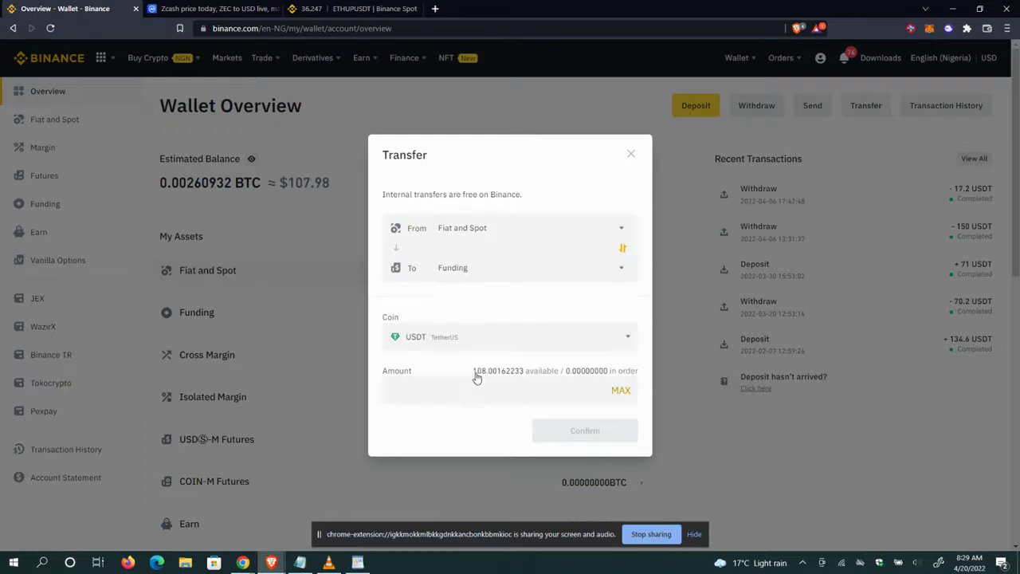
click(628, 341)
click(628, 341)
click(621, 392)
click(600, 431)
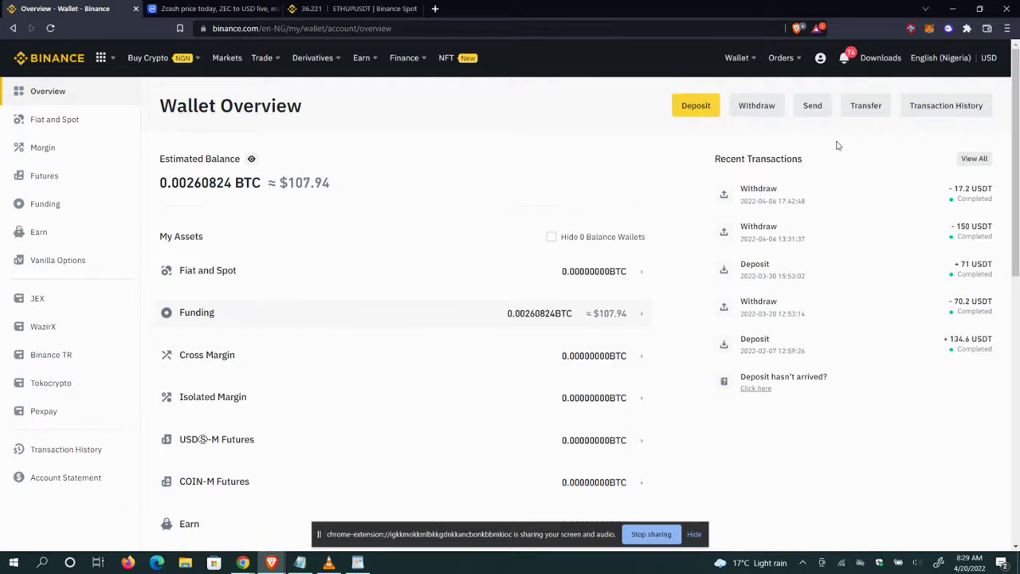
mouse_move(801, 62)
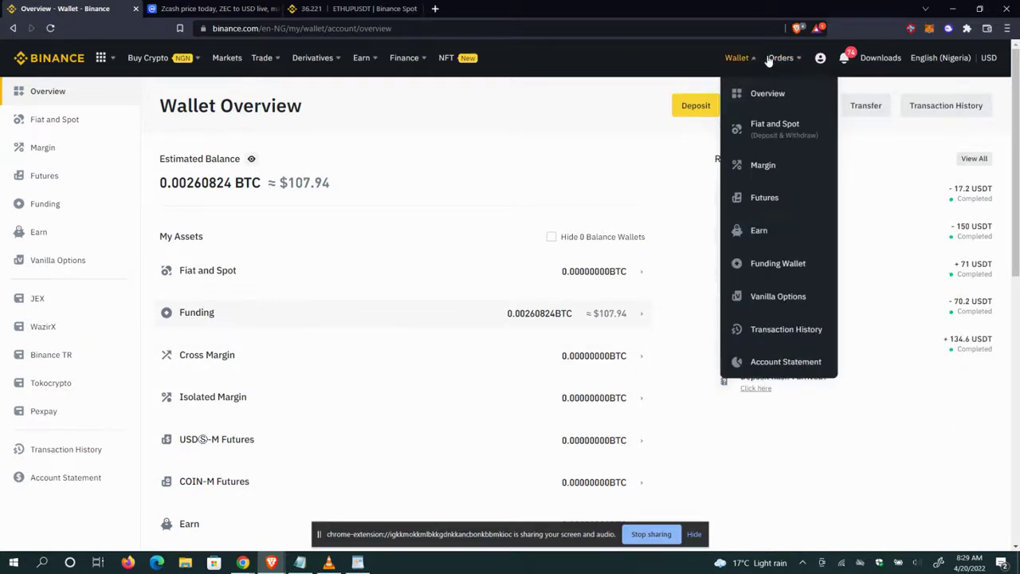
click(872, 109)
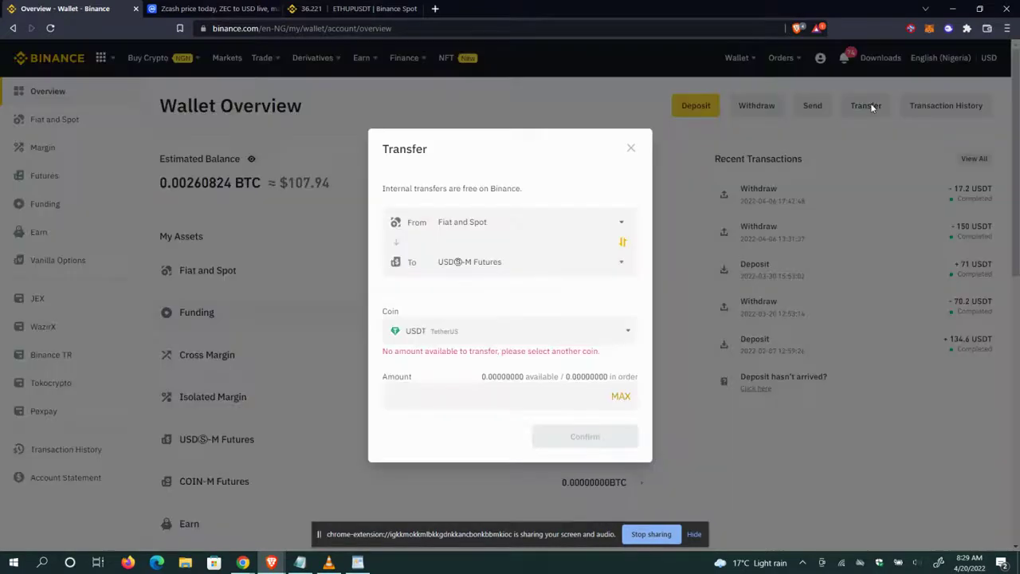
click(624, 226)
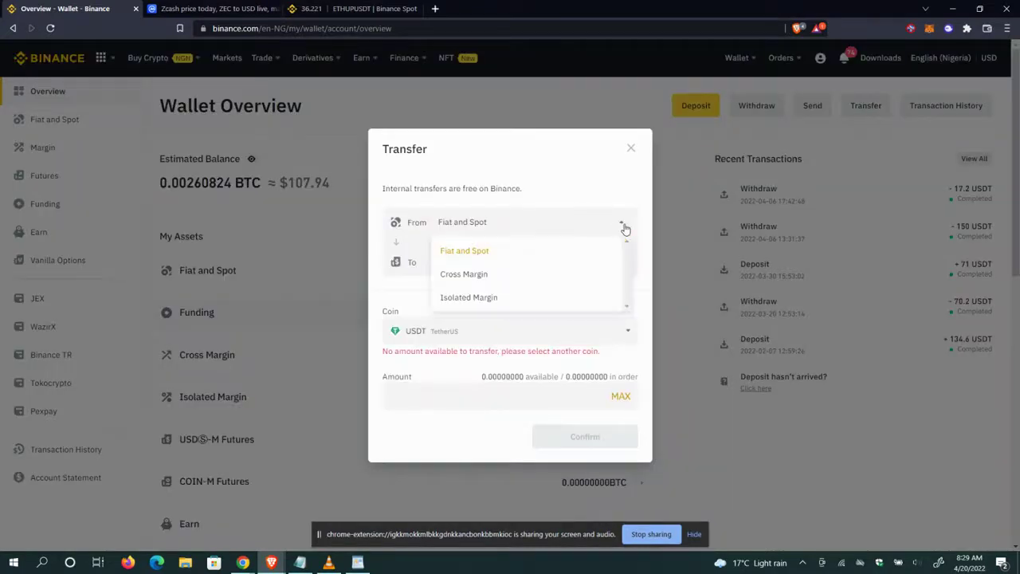
click(631, 147)
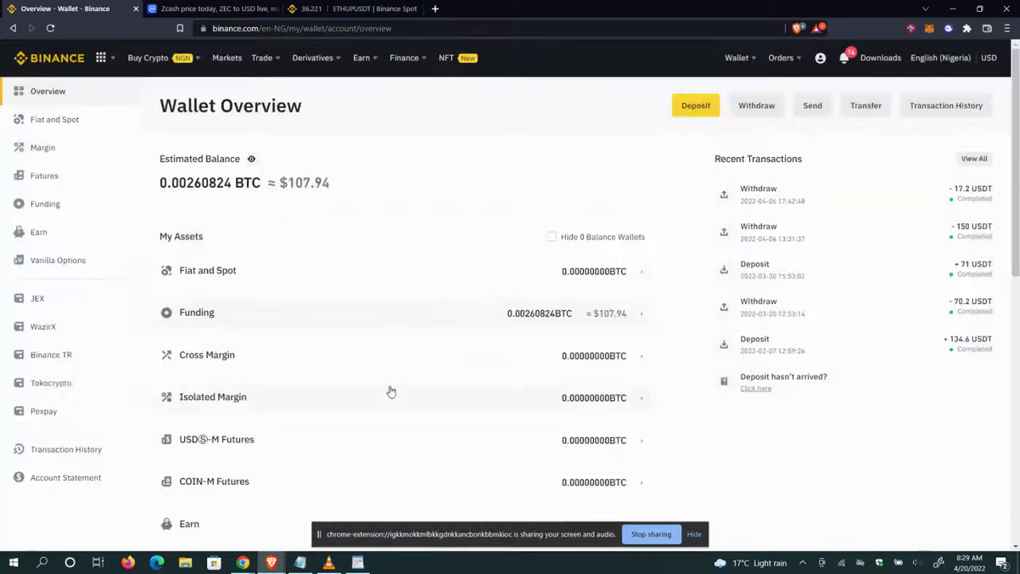
- Transfer the full 108.00162233 USDT balance from the Funding wallet to Fiat and Spot, and open the Fiat and Spot wallet
click(381, 327)
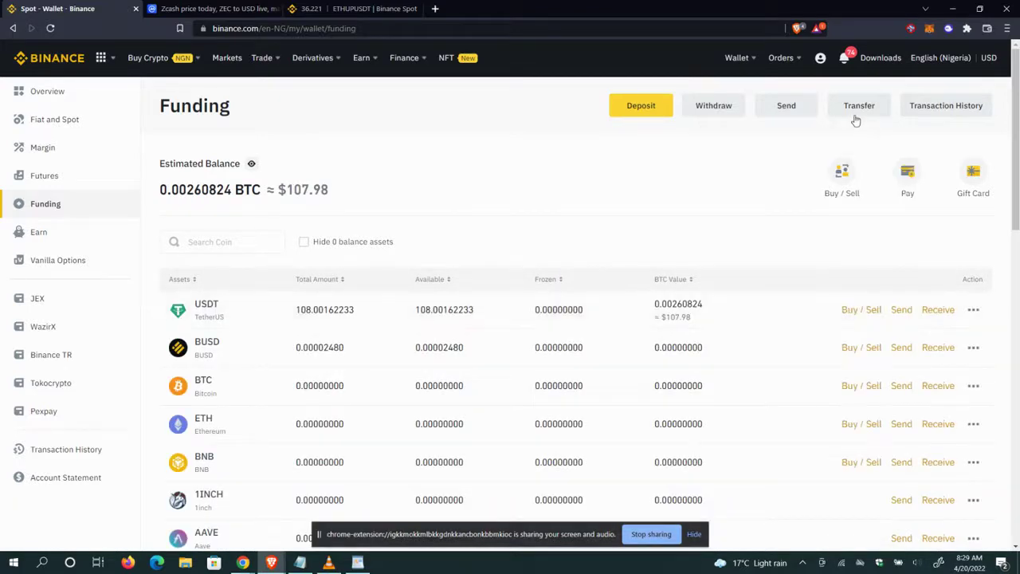
click(857, 109)
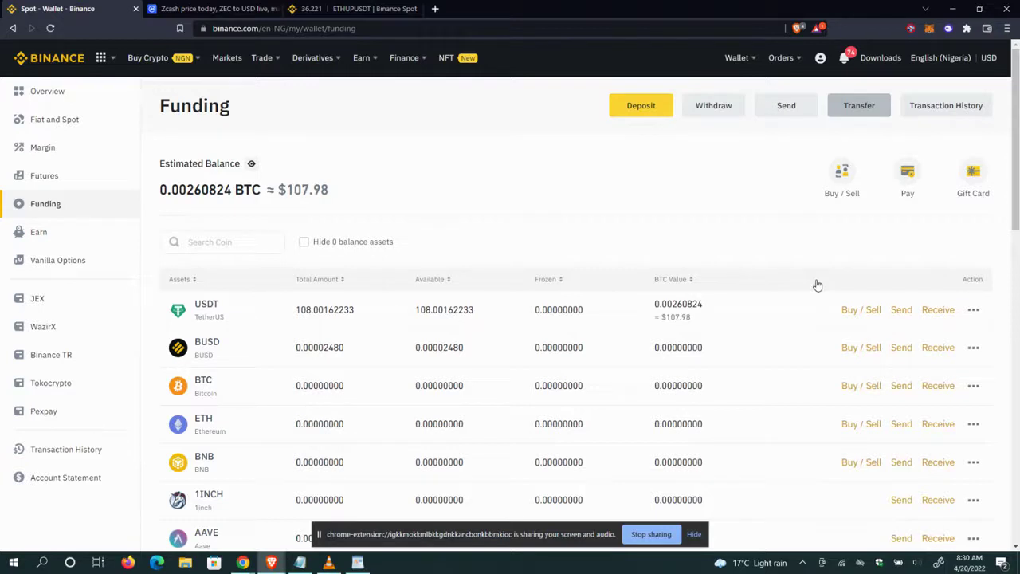
click(886, 108)
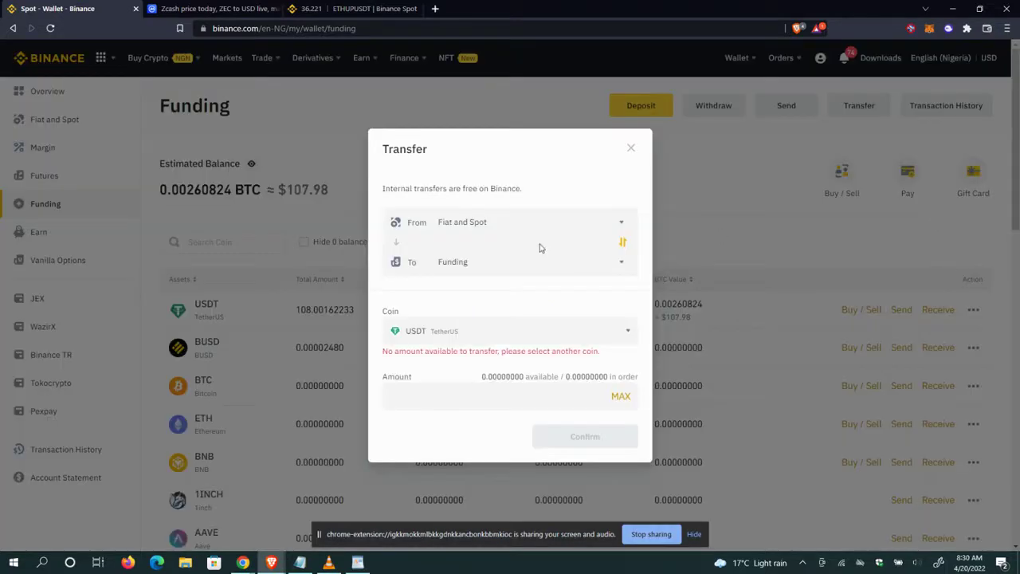
click(625, 246)
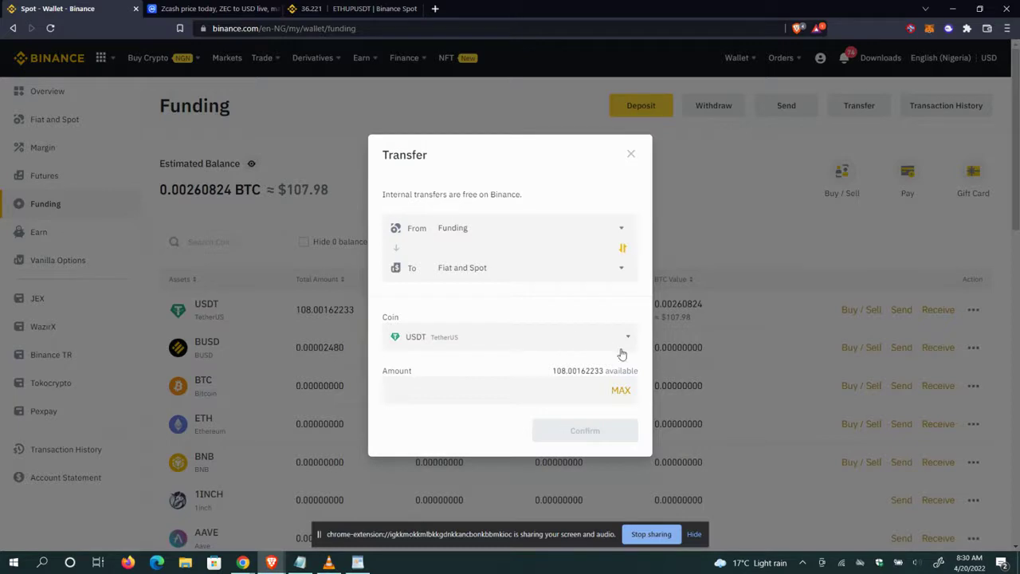
click(617, 392)
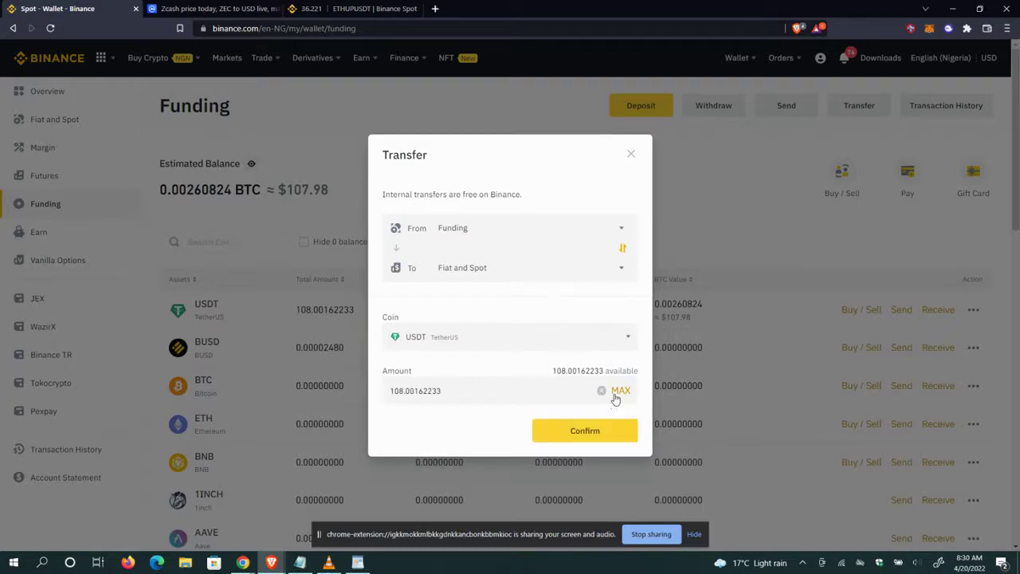
click(597, 439)
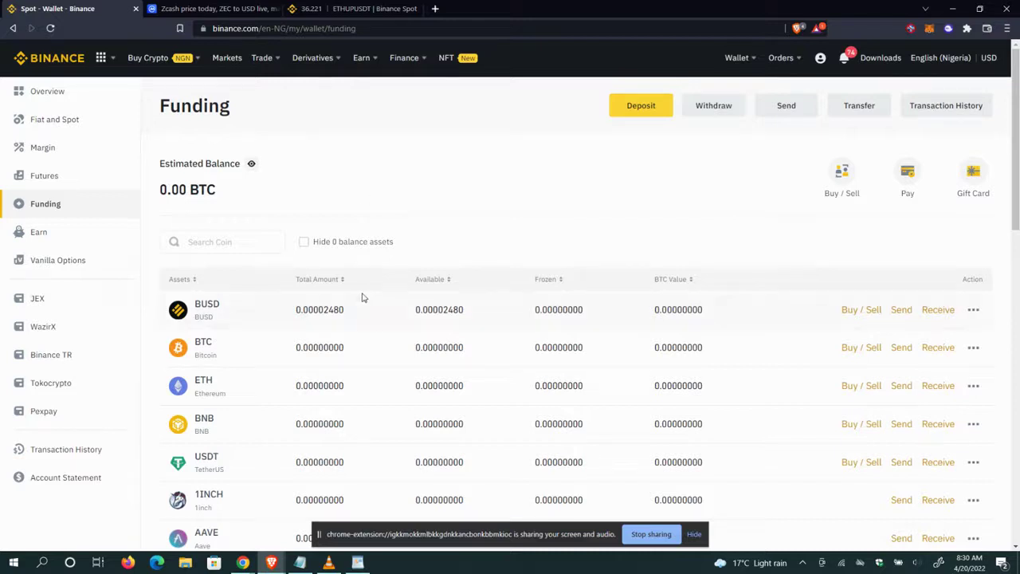
mouse_move(752, 62)
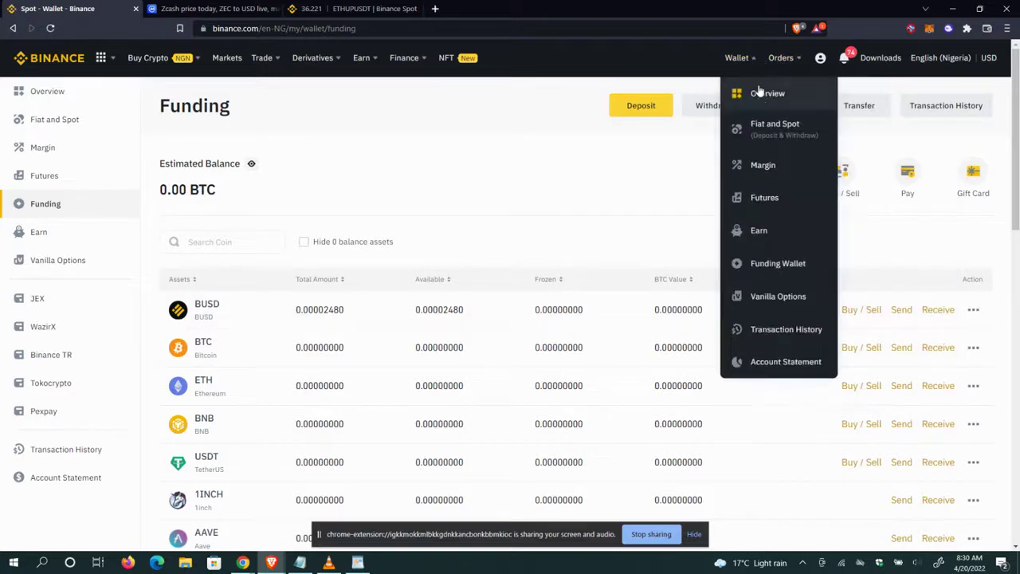
click(774, 131)
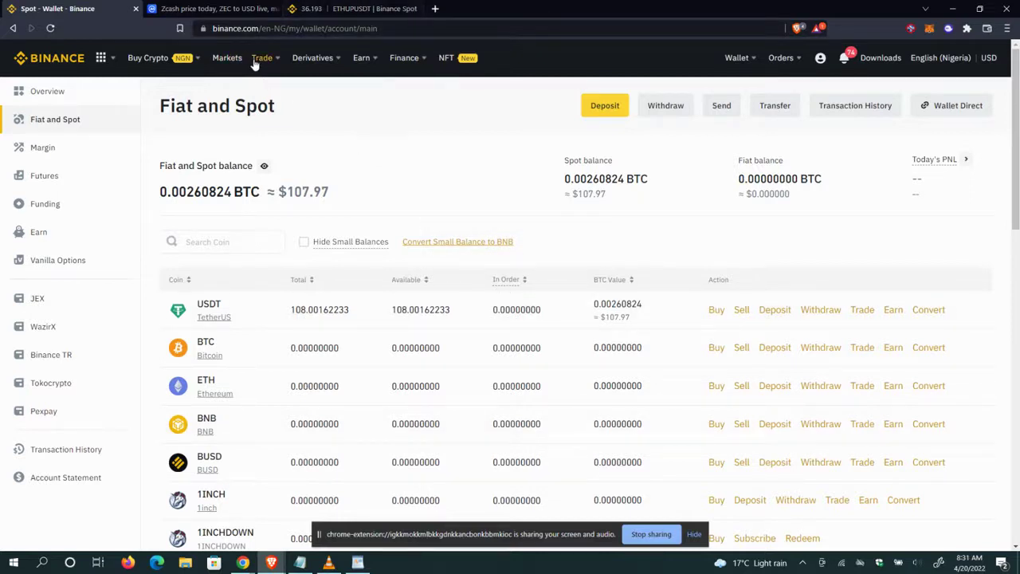
- Convert the full 108.00162233 USDT spot balance to BUSD with a market conversion and view its status, dismissing the browser notification
mouse_move(264, 61)
click(307, 112)
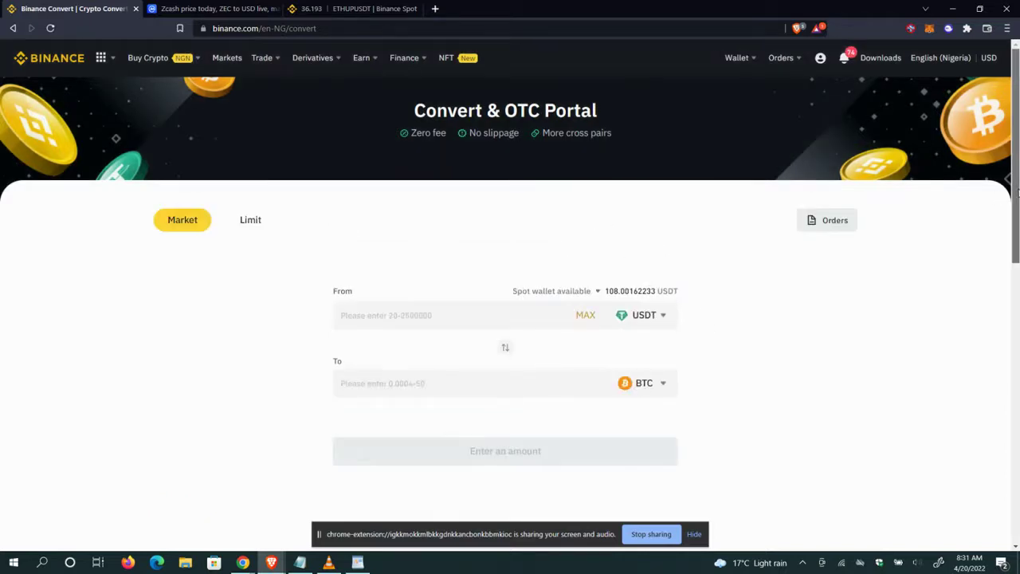
scroll(1017, 191, down, 2)
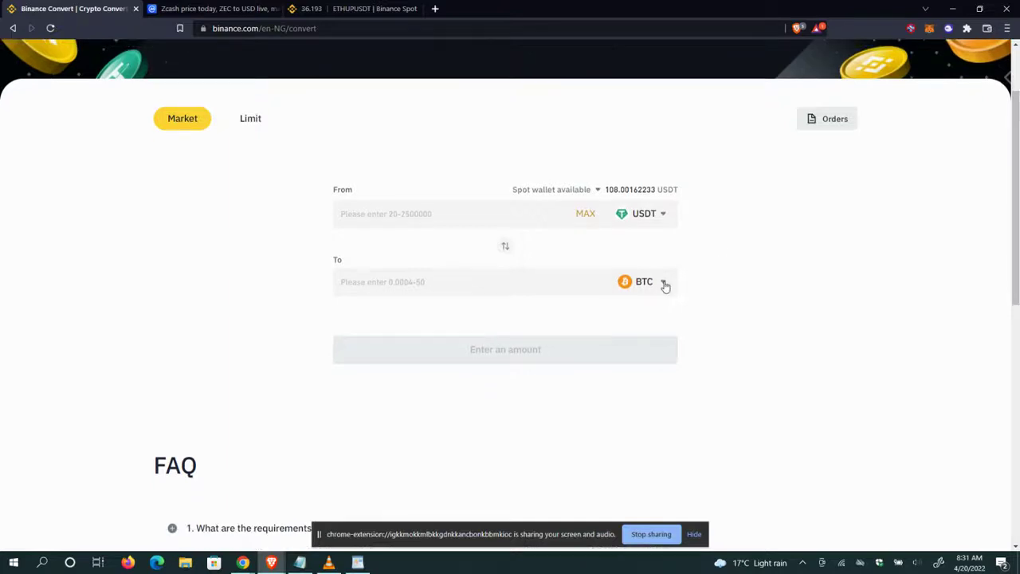
click(665, 283)
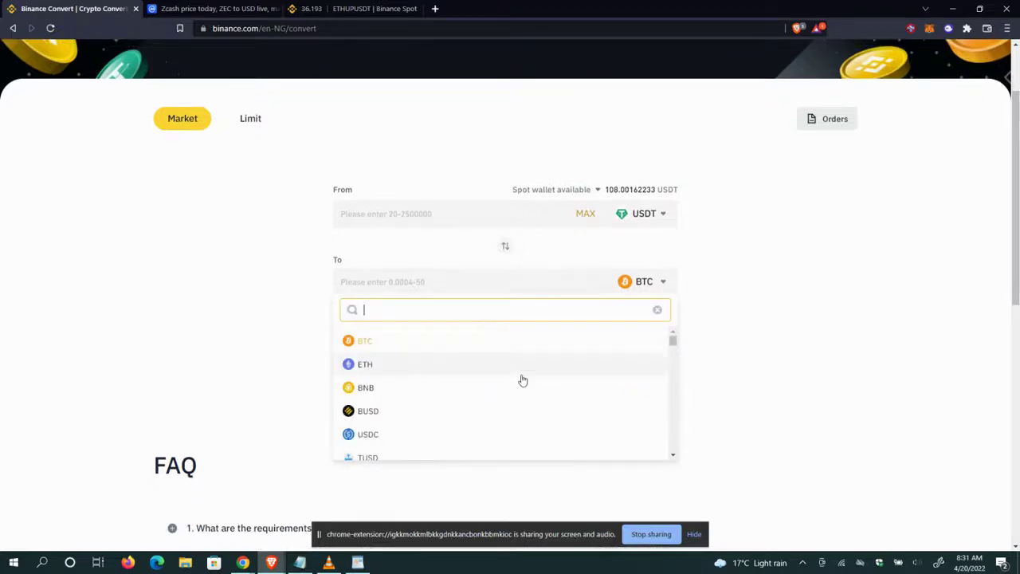
click(480, 413)
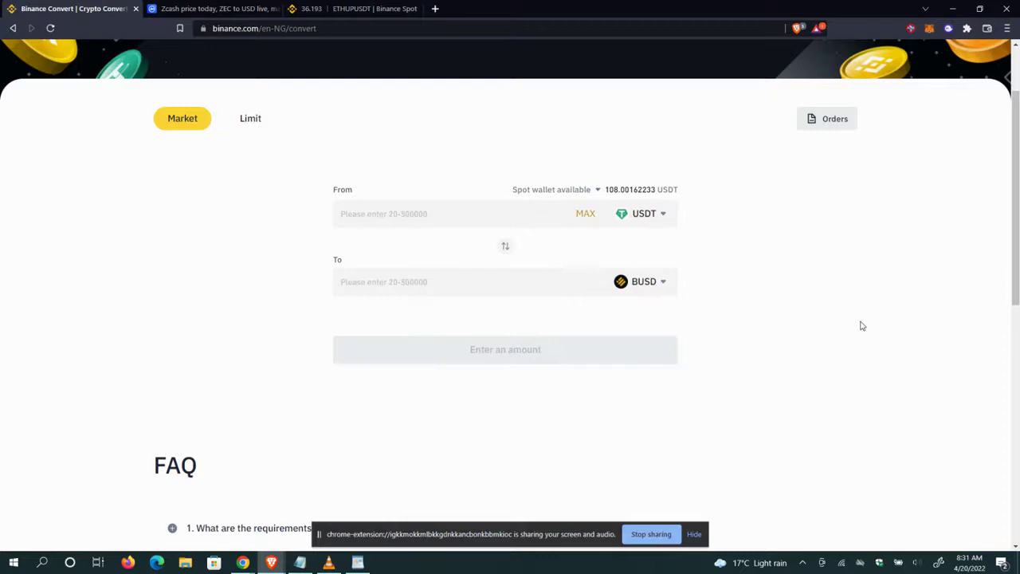
click(586, 215)
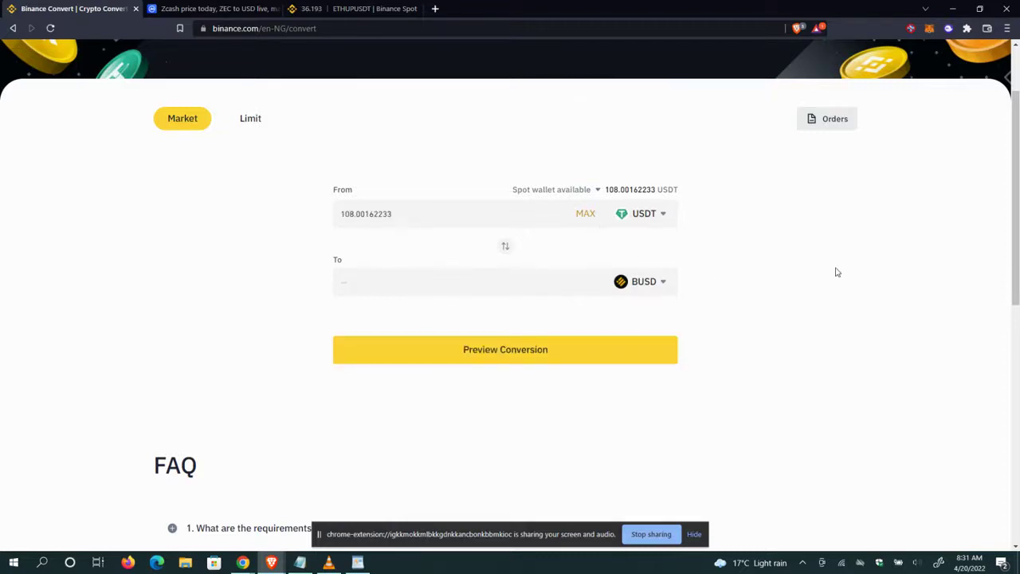
click(575, 352)
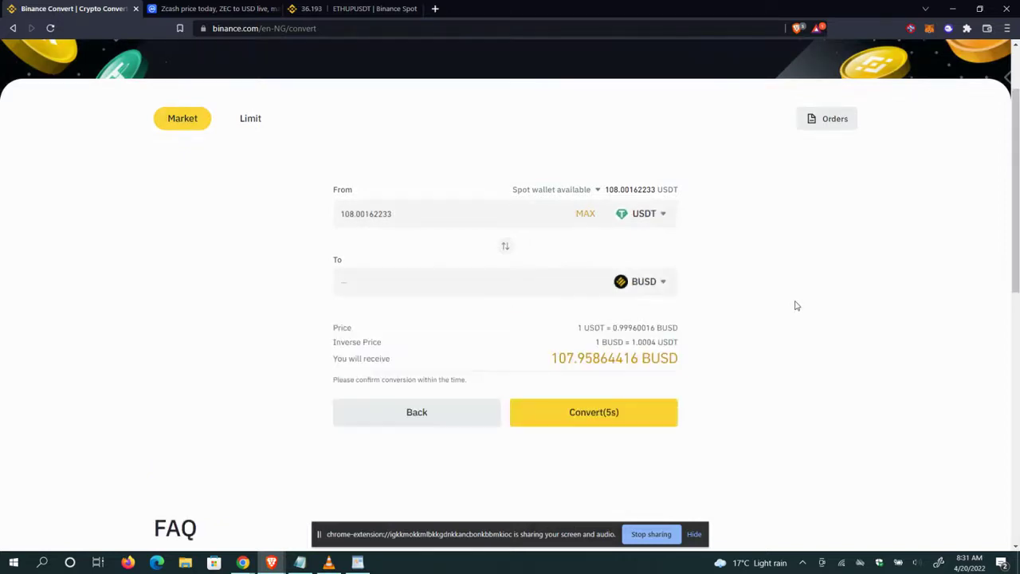
click(584, 420)
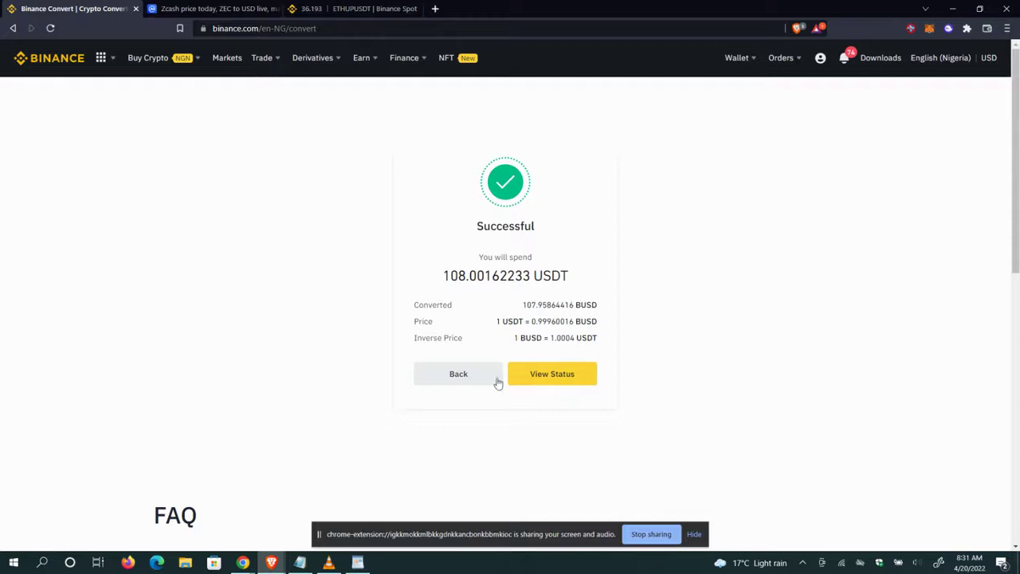
click(566, 387)
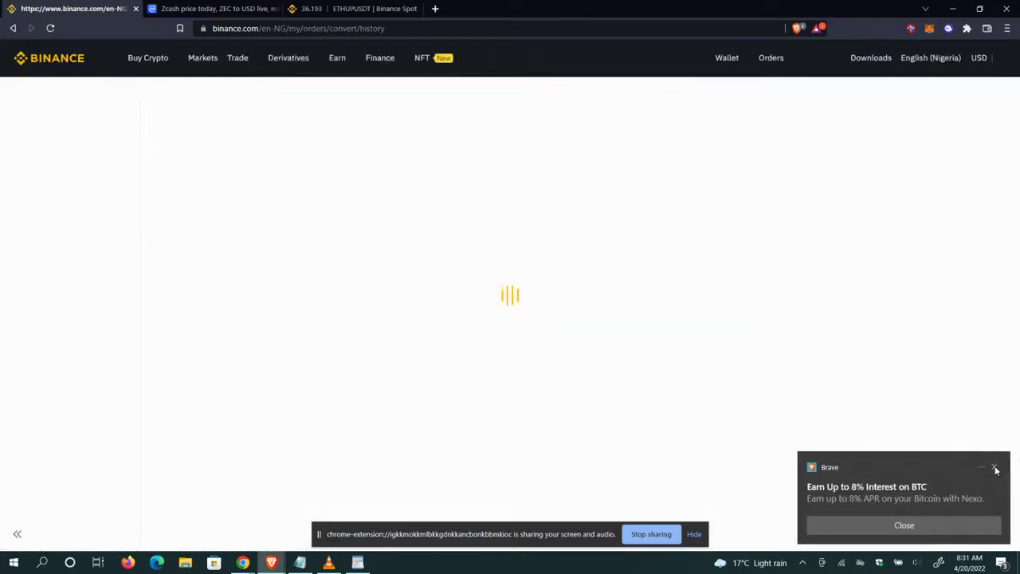
click(995, 468)
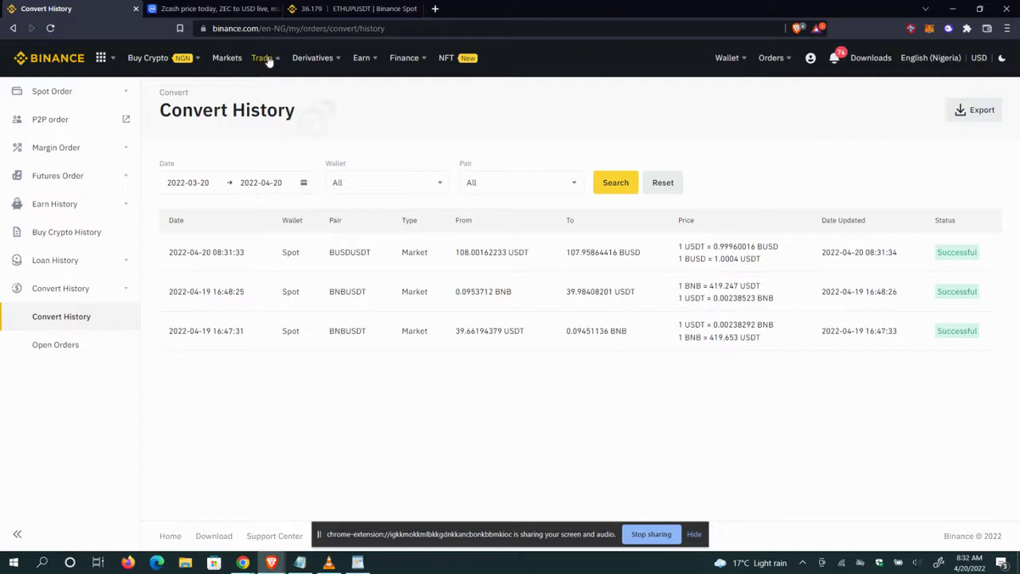
- Convert the full 107.95864416 BUSD spot balance to USDT with a market conversion and return to the empty conversion form
mouse_move(267, 60)
click(308, 116)
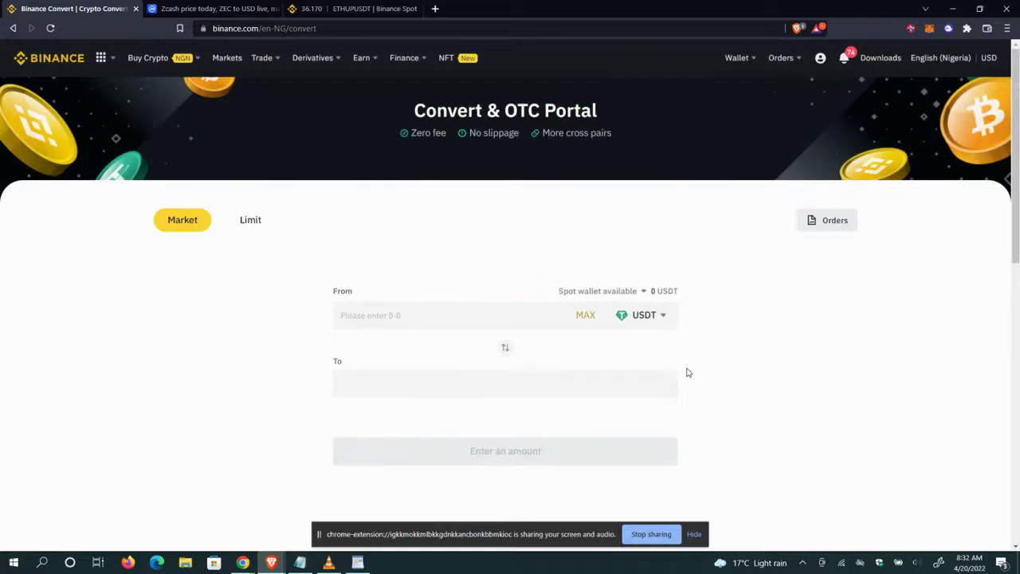
click(662, 315)
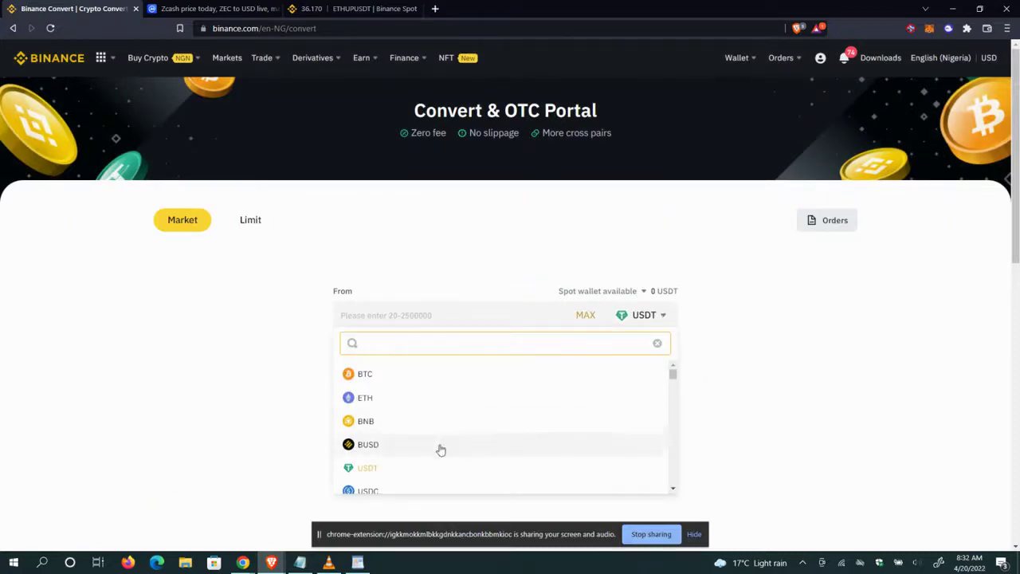
key(Return)
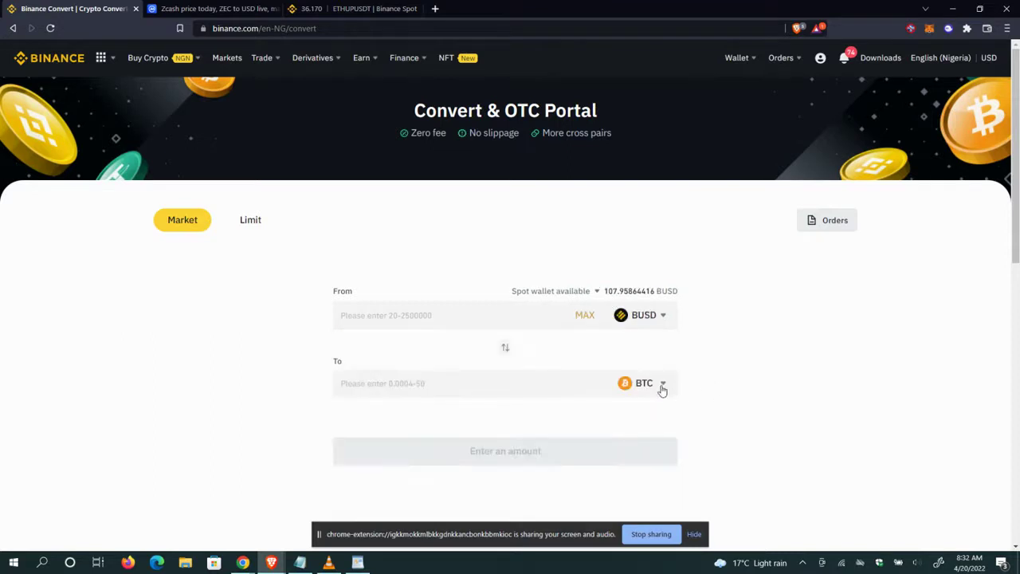
click(662, 386)
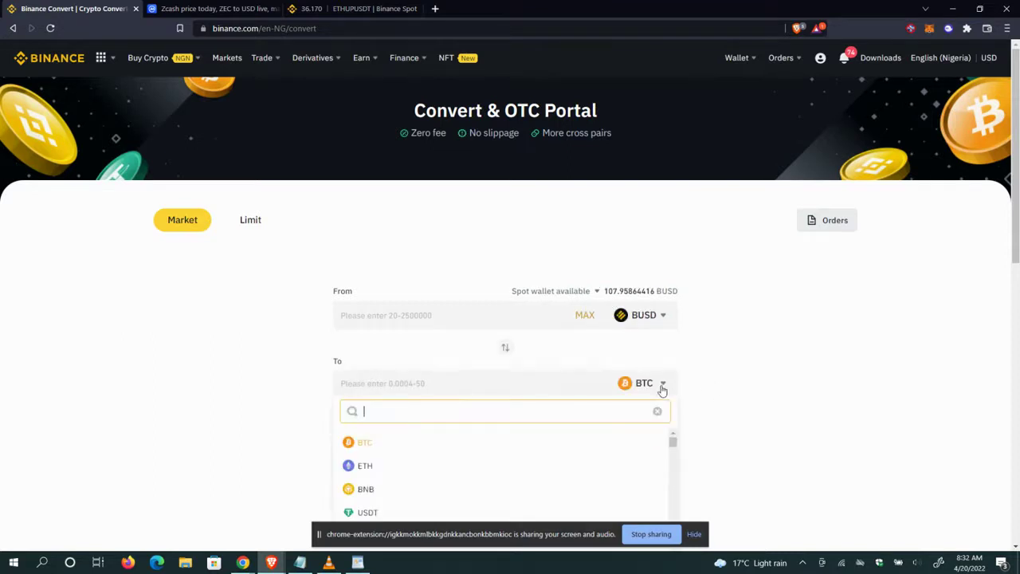
click(437, 518)
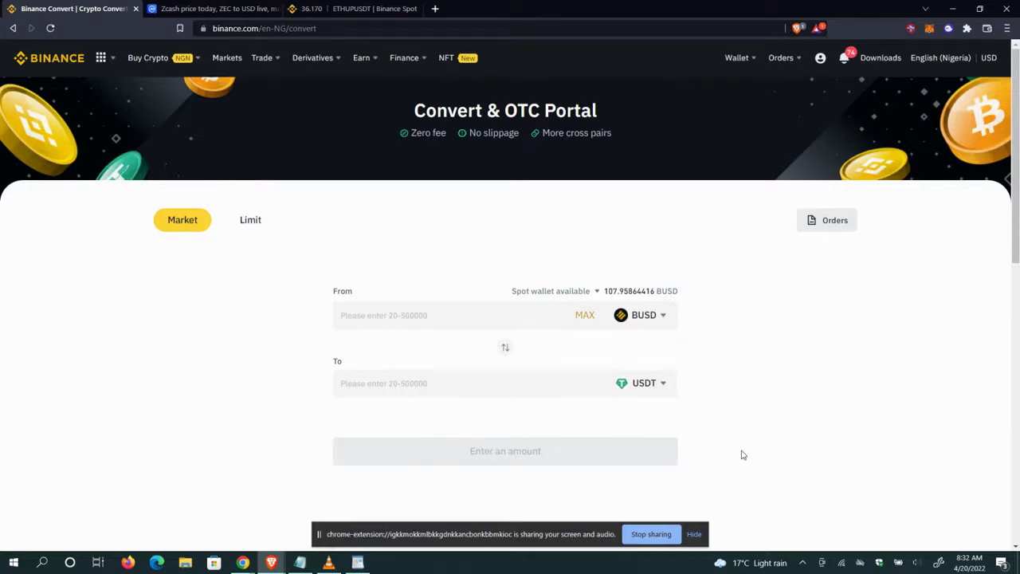
click(582, 316)
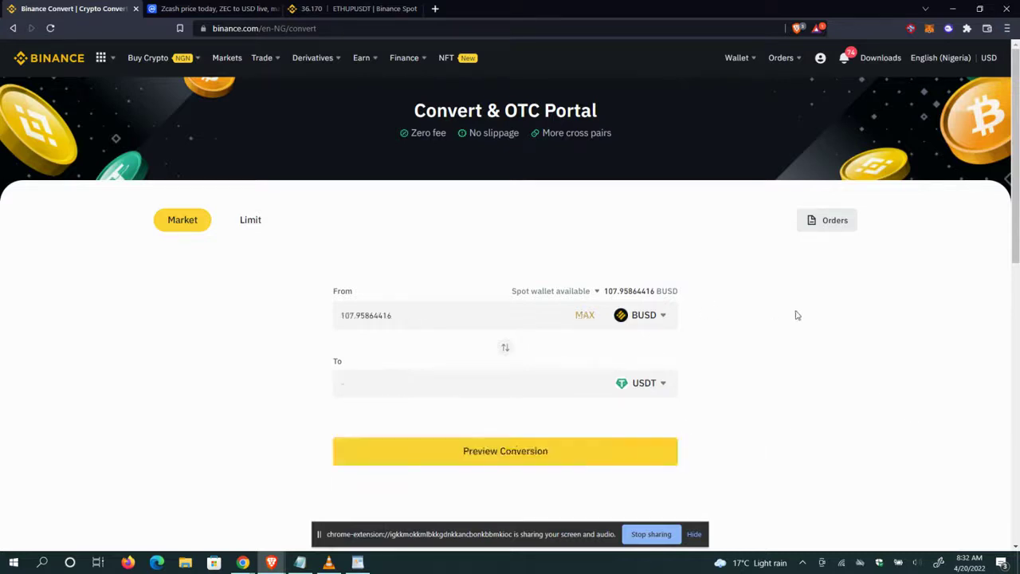
click(574, 452)
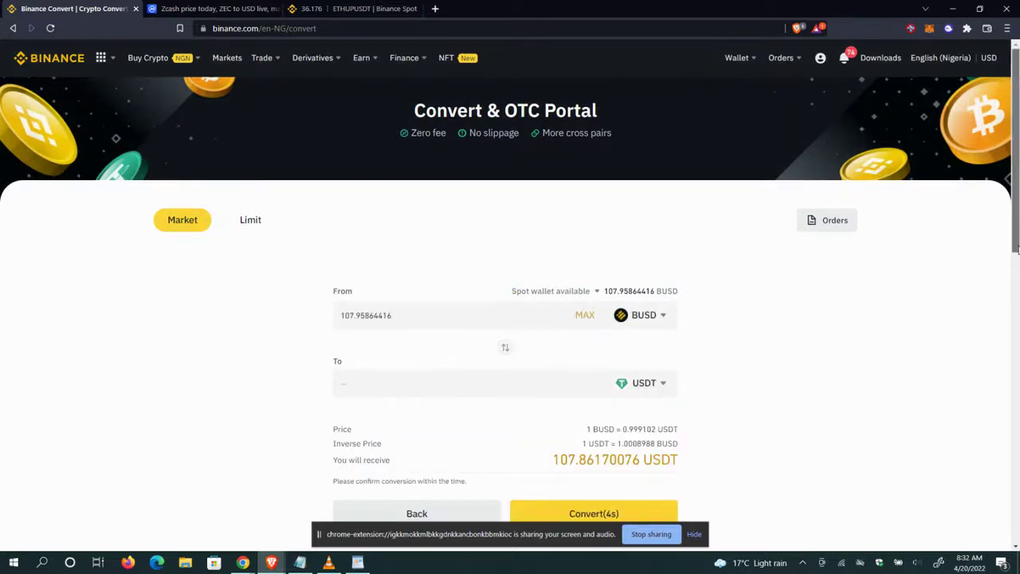
scroll(1017, 250, down, 2)
click(570, 385)
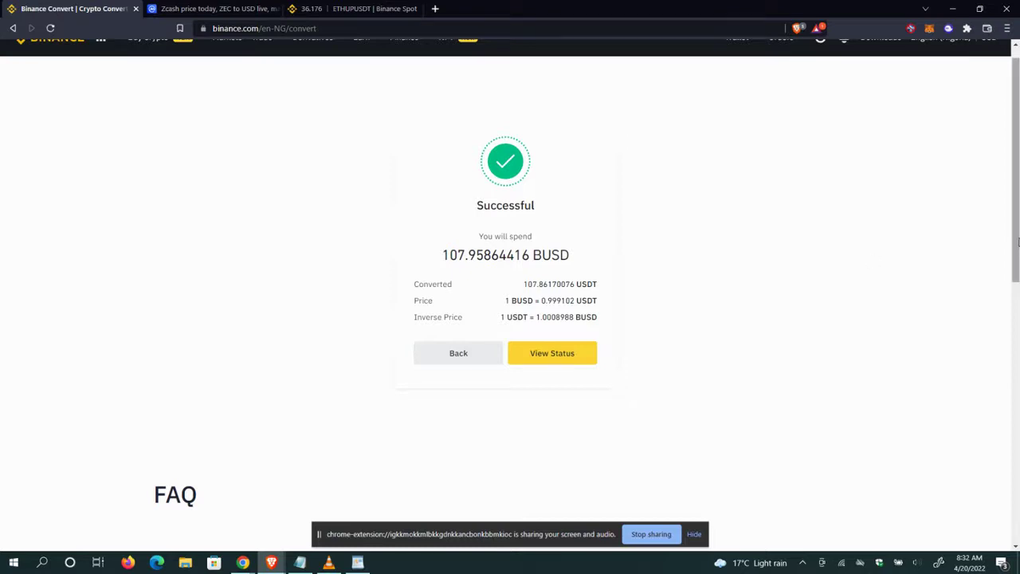
scroll(1019, 243, up, 1)
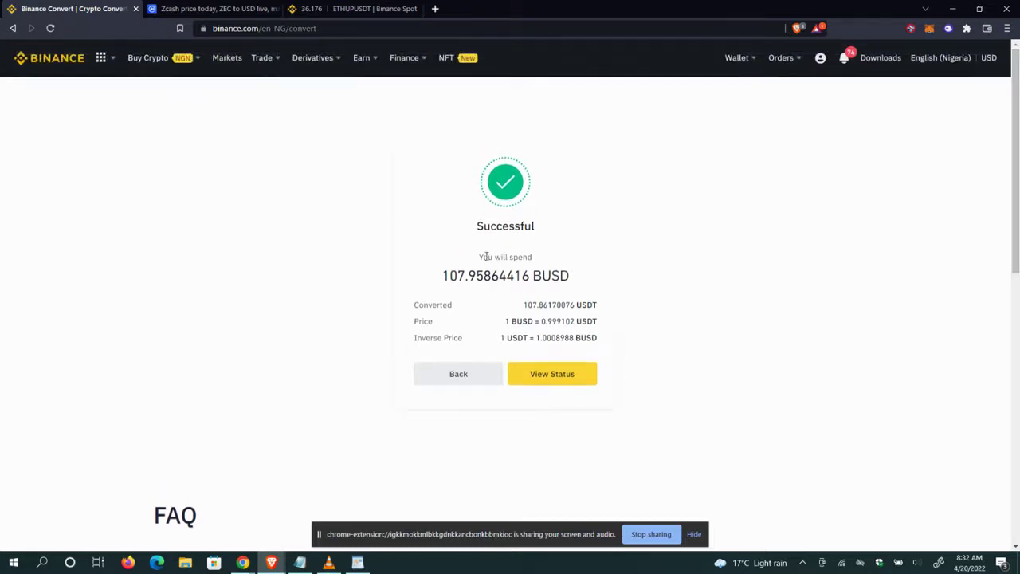
click(457, 382)
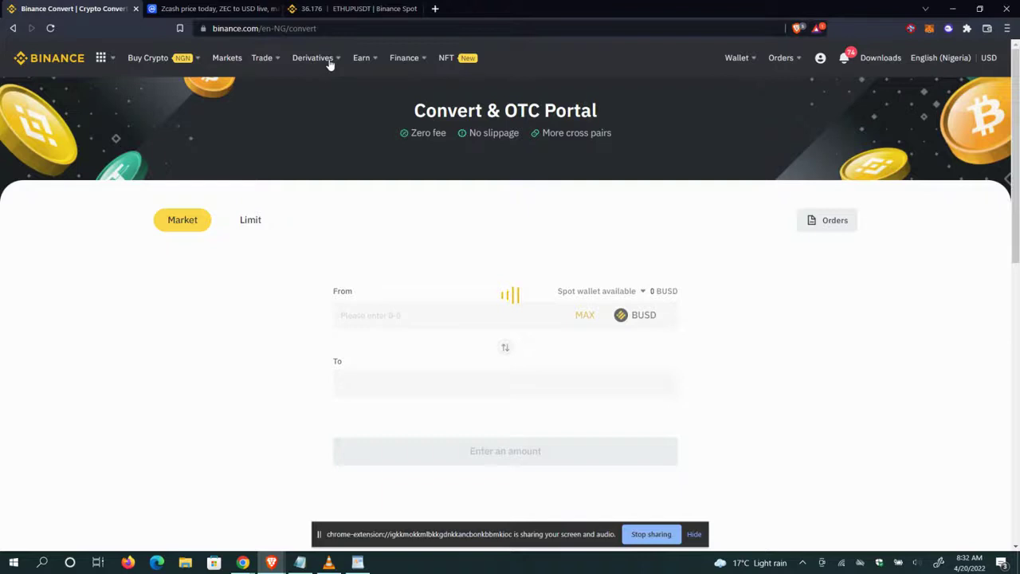
- Check the trading course outline in WordPad and return to the Convert page in the browser
mouse_move(330, 64)
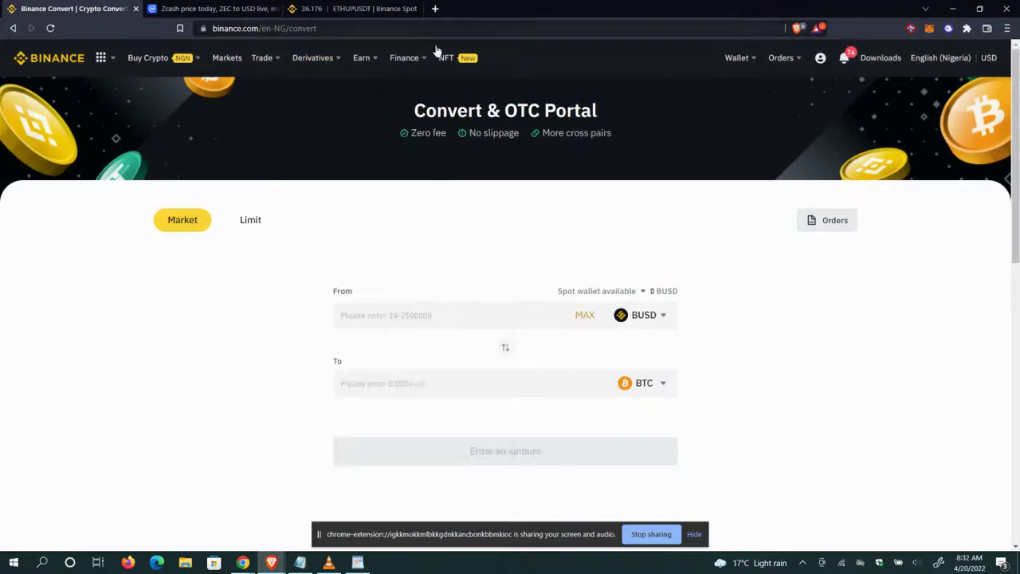
mouse_move(431, 62)
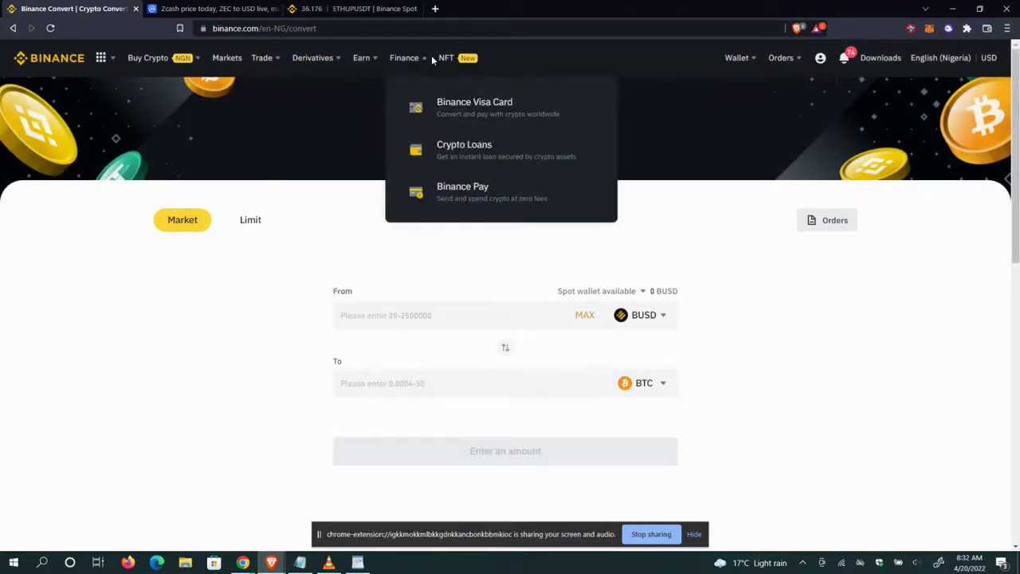
click(357, 562)
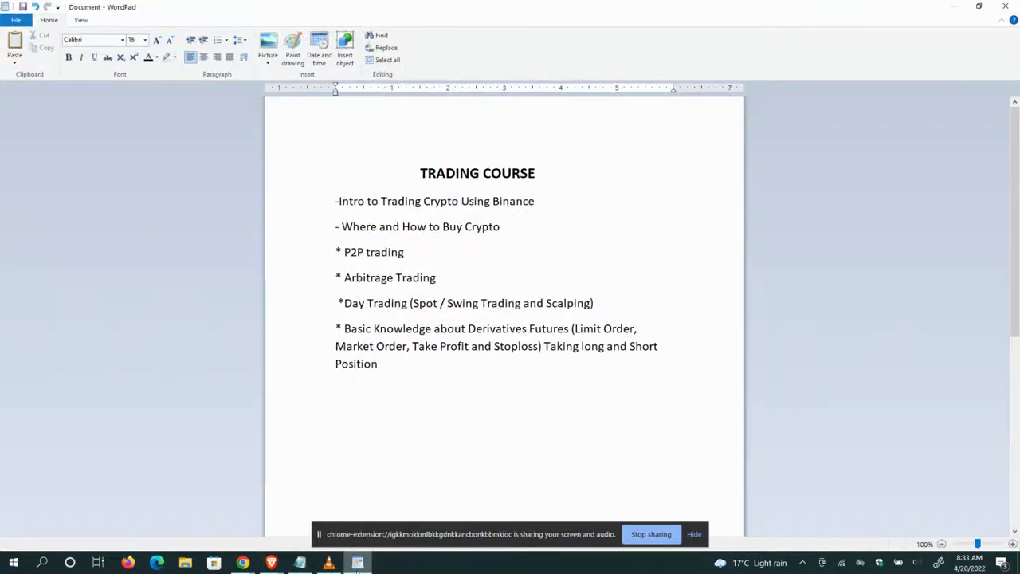
click(357, 562)
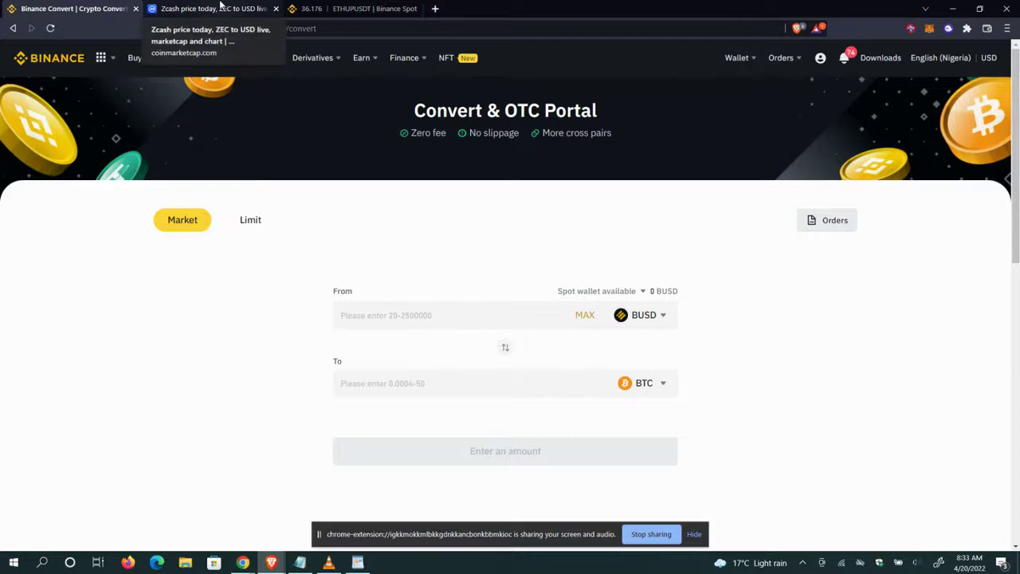
- Switch to the CoinMarketCap page for Zcash, review its spot market listings across exchanges, and open the coin's overview
click(221, 7)
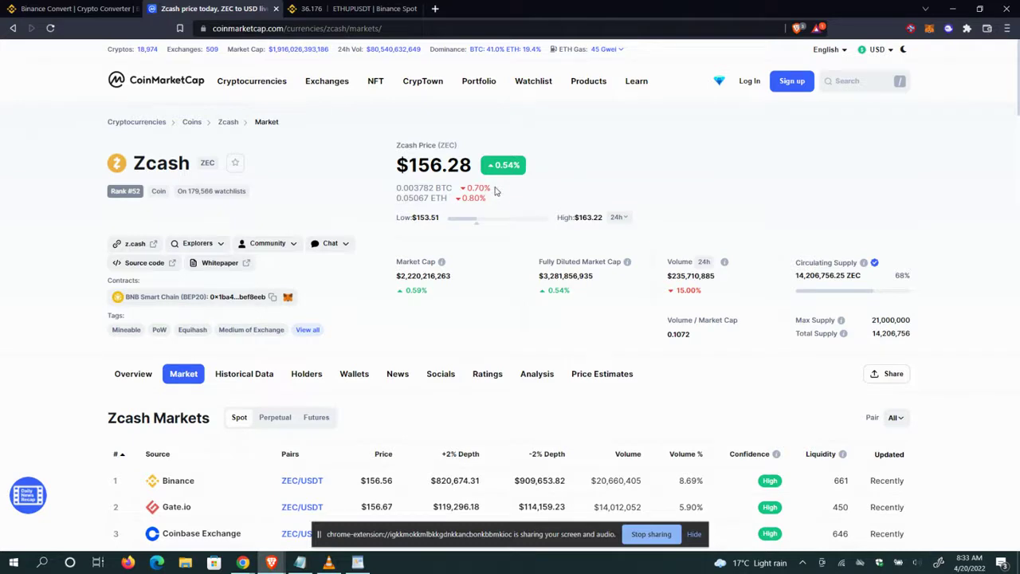
mouse_move(630, 271)
scroll(666, 119, down, 4)
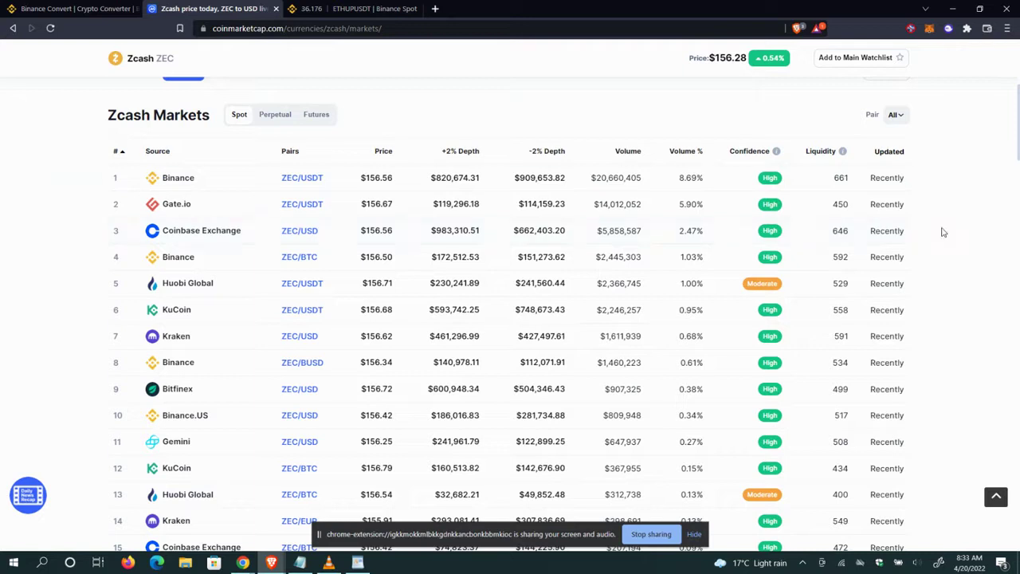
scroll(1019, 144, up, 4)
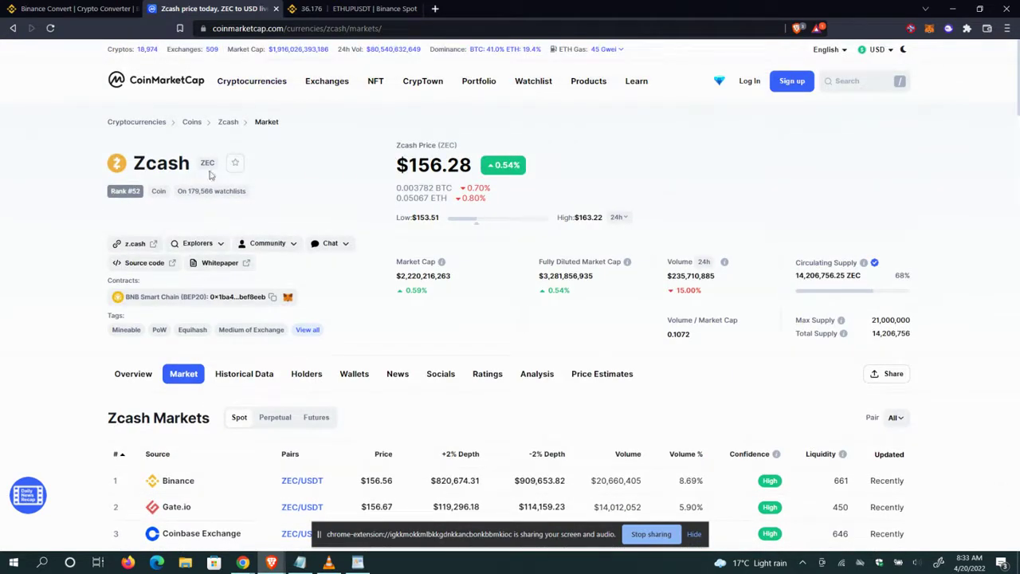
mouse_move(187, 243)
click(132, 375)
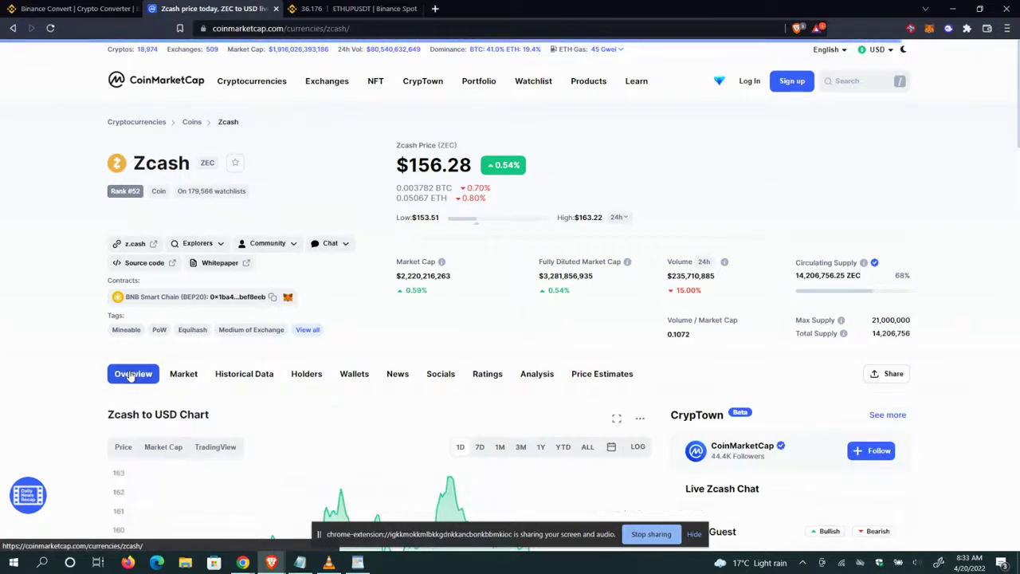
- Search CoinMarketCap for "zc", open the Zcash result, and show its spot market listings
click(846, 82)
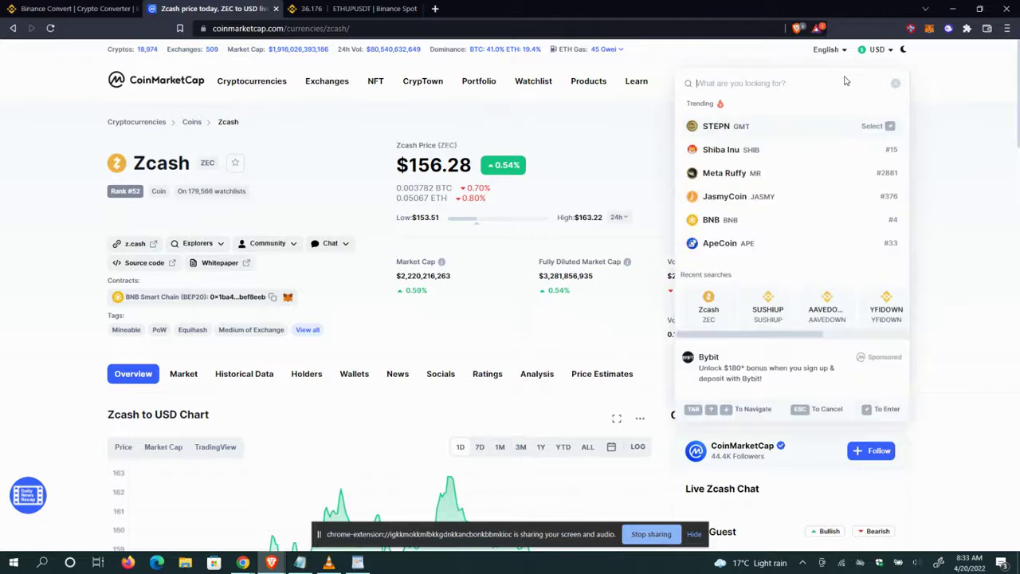
text(zcz)
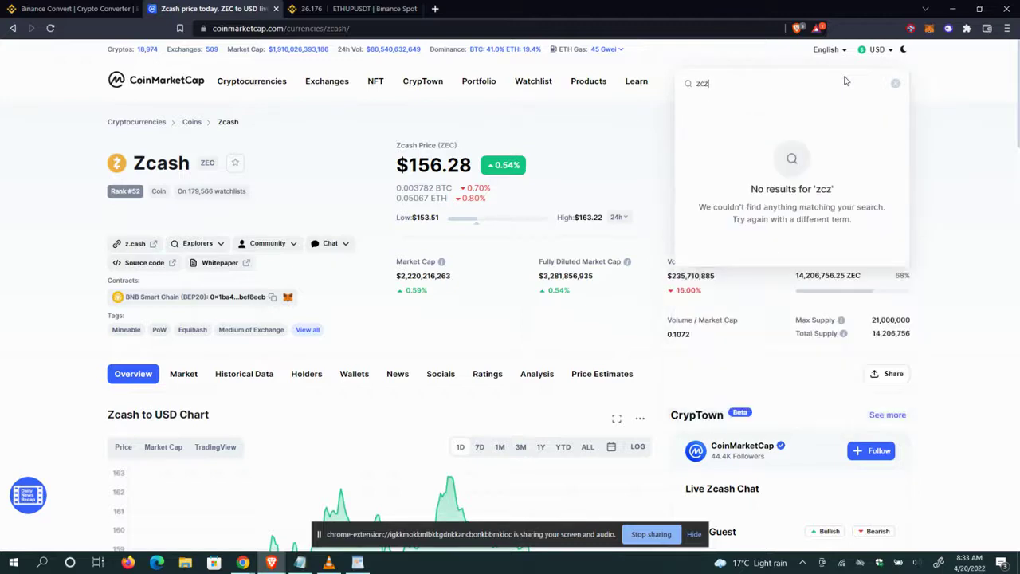
key(BackSpace)
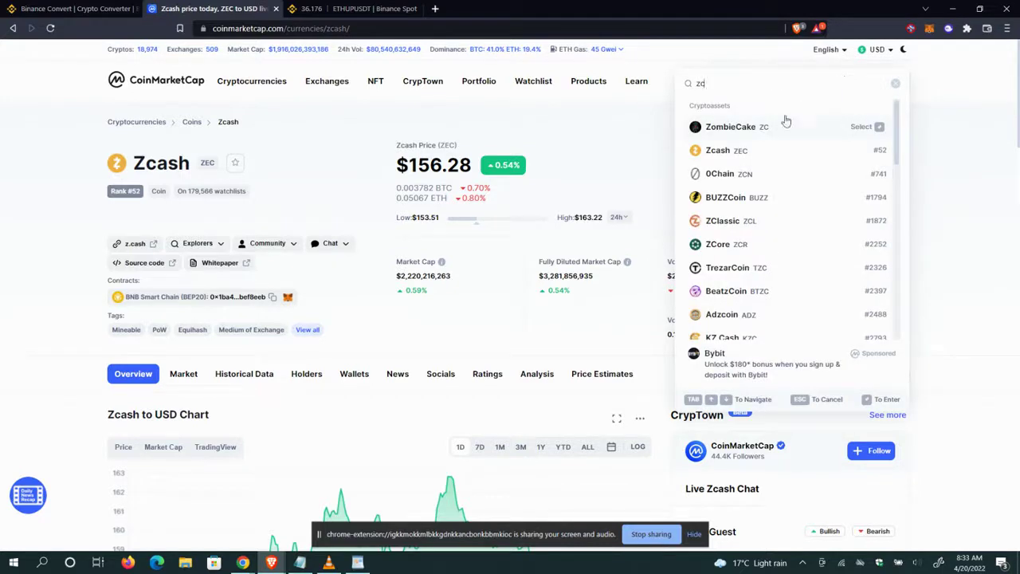
click(729, 160)
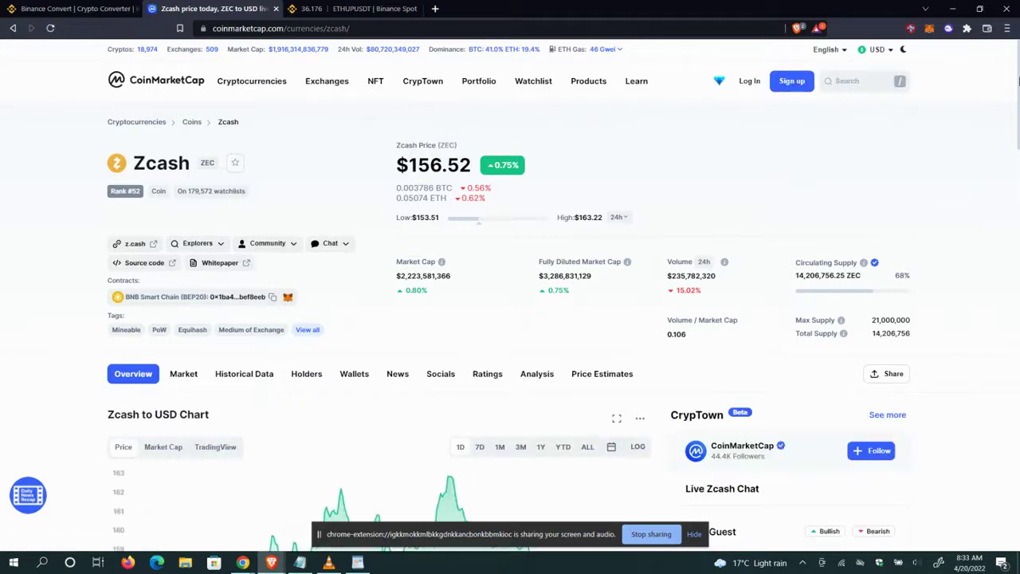
scroll(741, 192, down, 1)
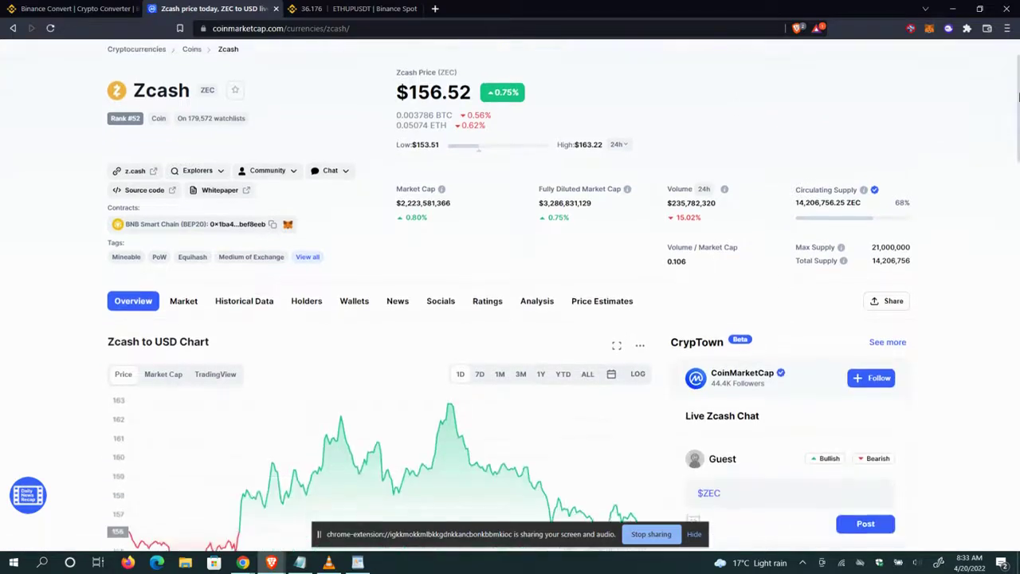
click(192, 298)
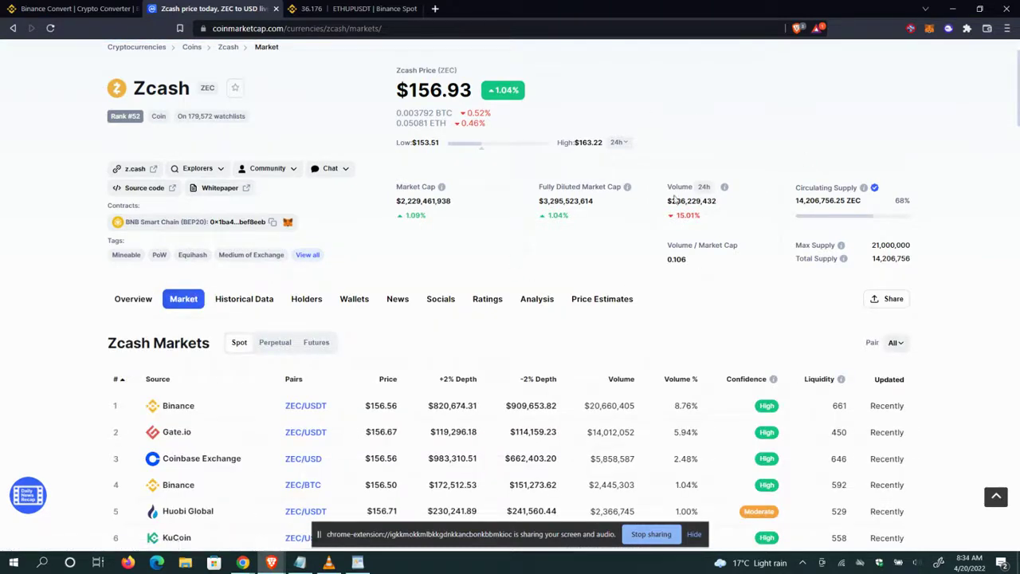
- Find and open the Windows Calculator in Standard mode, and return to the Zcash market listings
click(42, 563)
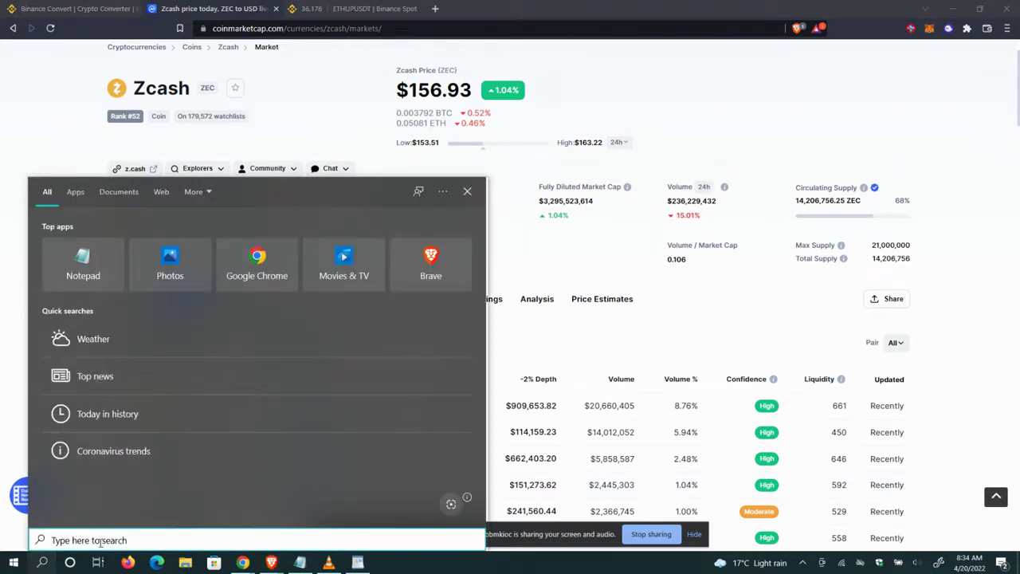
text(ca)
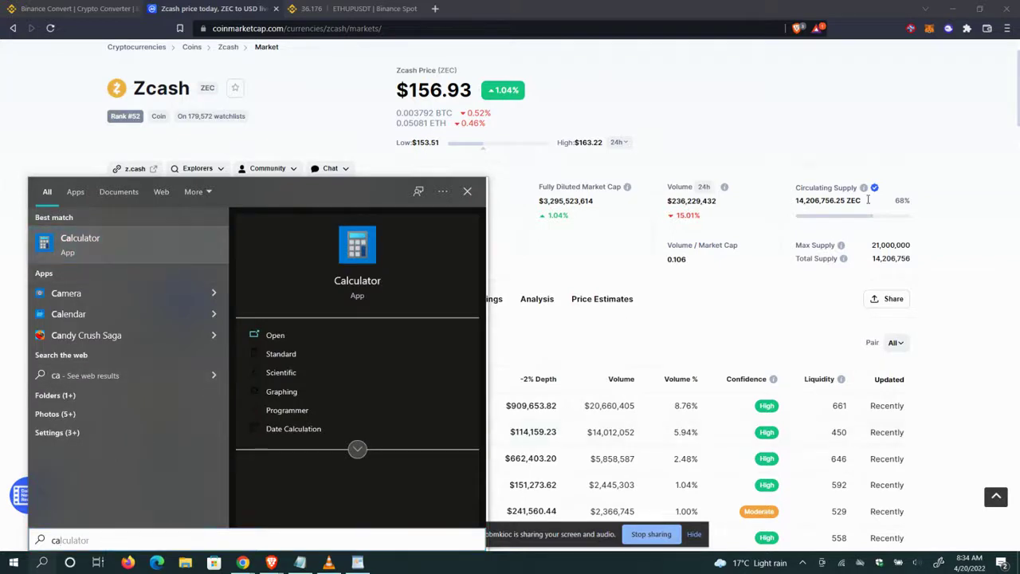
key(Return)
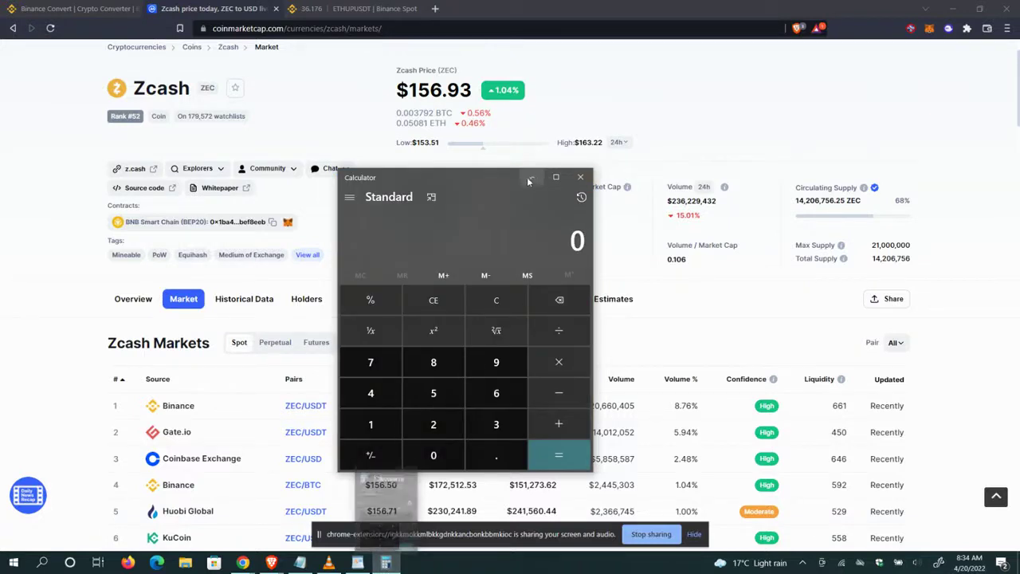
click(935, 216)
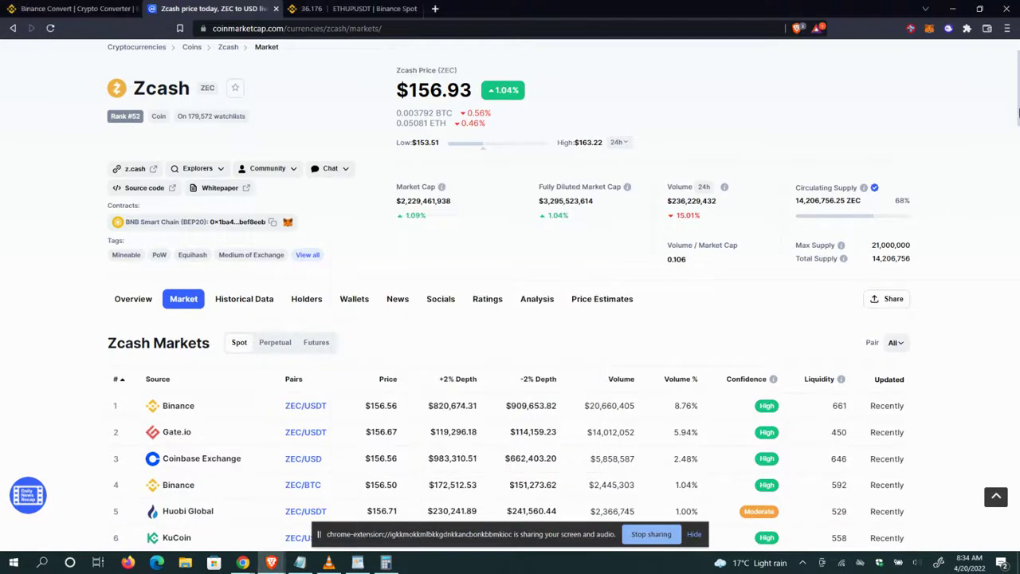
- Browse the Zcash listings to the 50x ZEC/USDC pair and enter its price, 173.92, in Calculator
drag(1018, 97, 1017, 144)
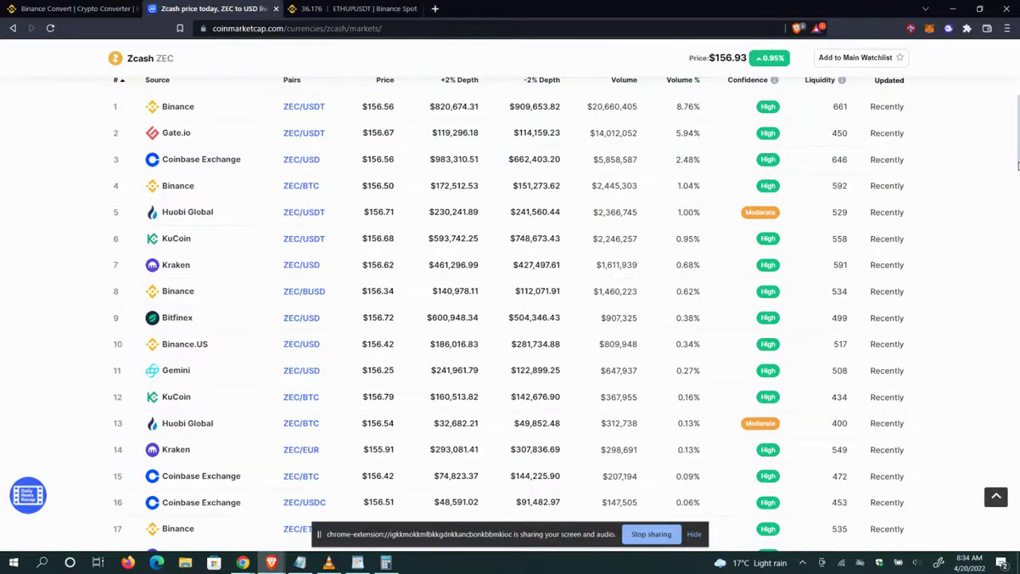
drag(1018, 165, 1018, 262)
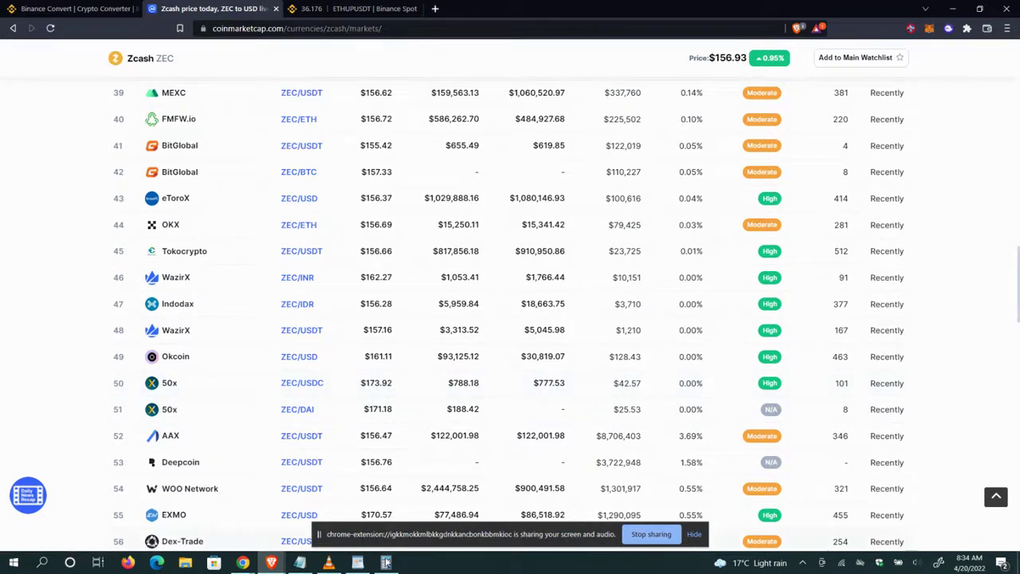
click(386, 563)
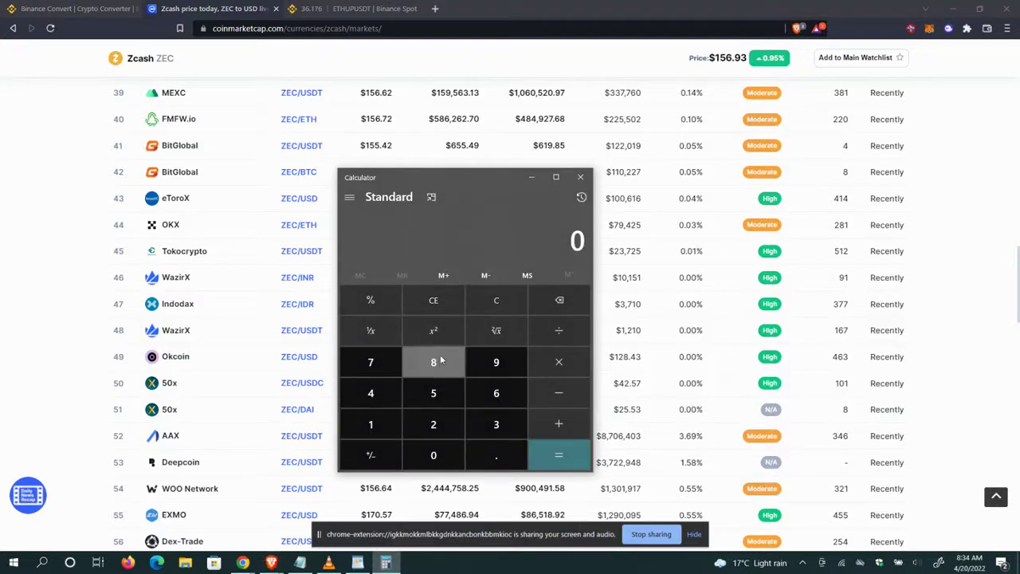
click(371, 424)
click(371, 362)
click(488, 425)
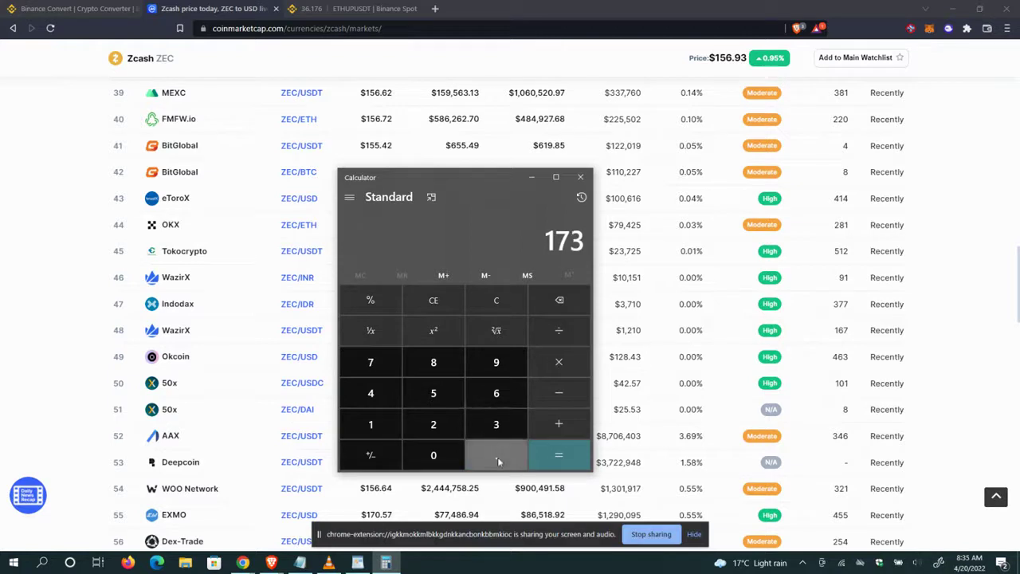
click(497, 457)
click(387, 564)
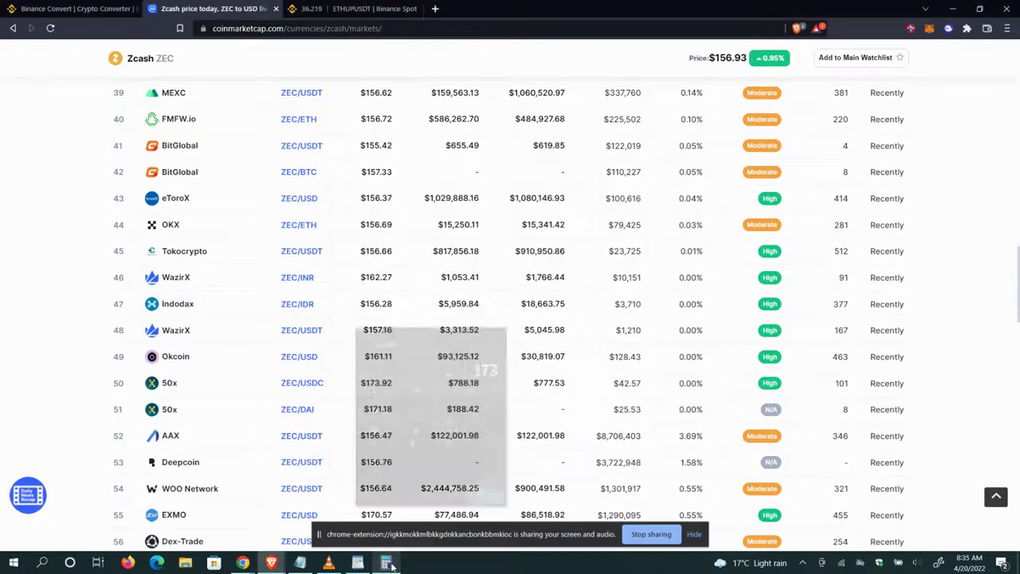
click(388, 564)
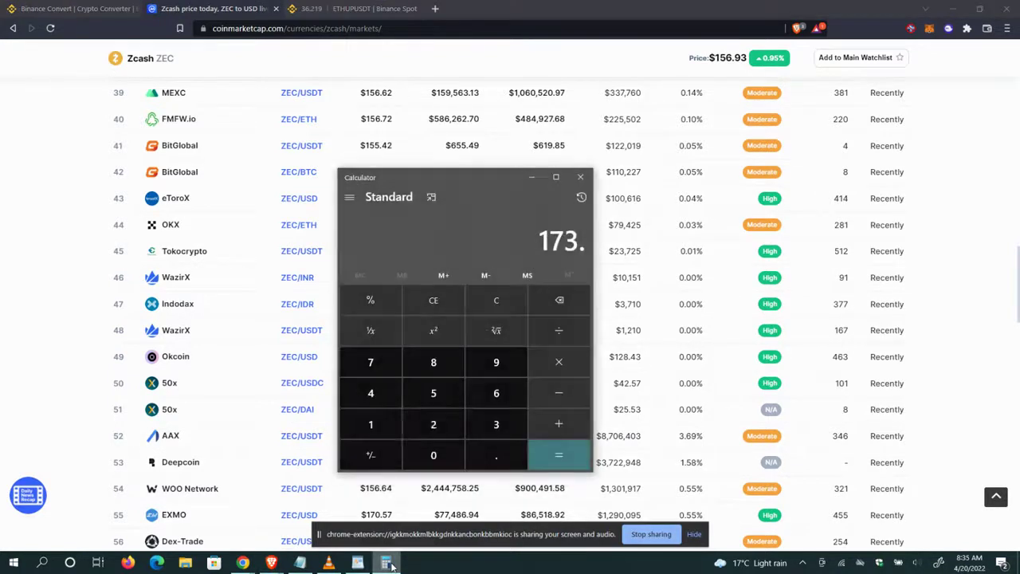
click(507, 370)
click(433, 423)
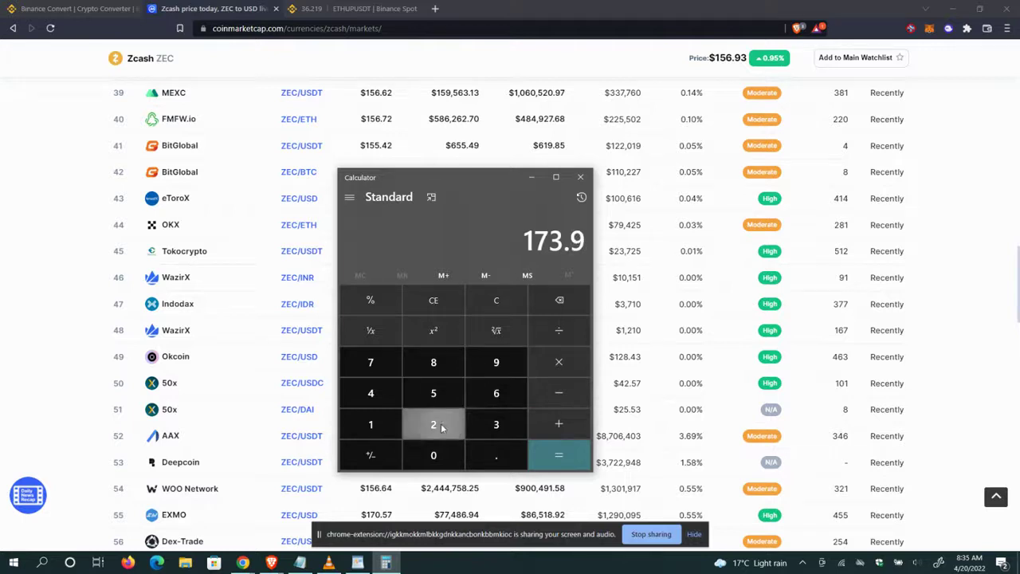
click(387, 564)
- Subtract Gate.io's ZEC/USDT price of 156.67 from the 173.92 entered in Calculator
drag(1018, 287, 1017, 130)
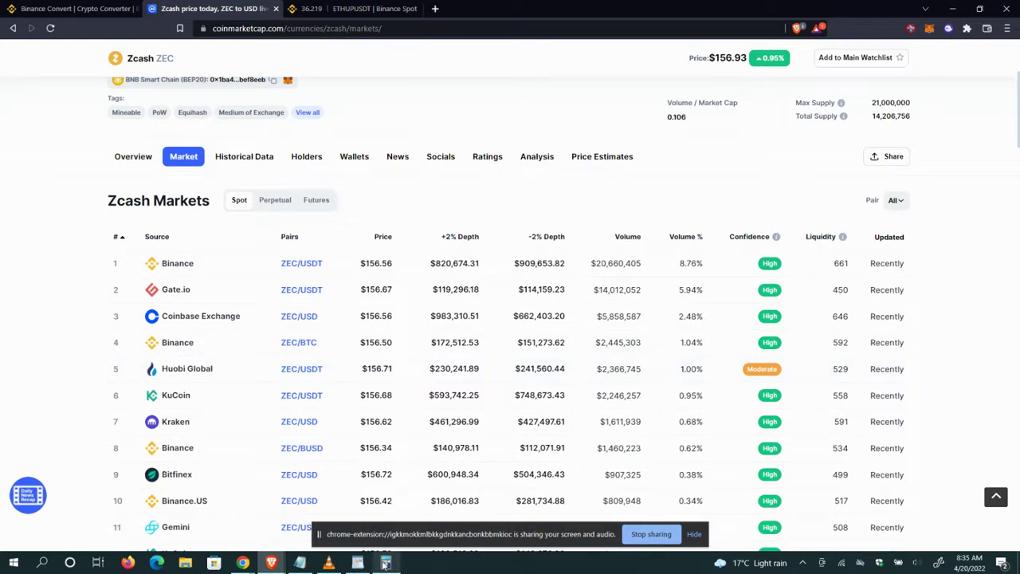
click(385, 564)
click(359, 431)
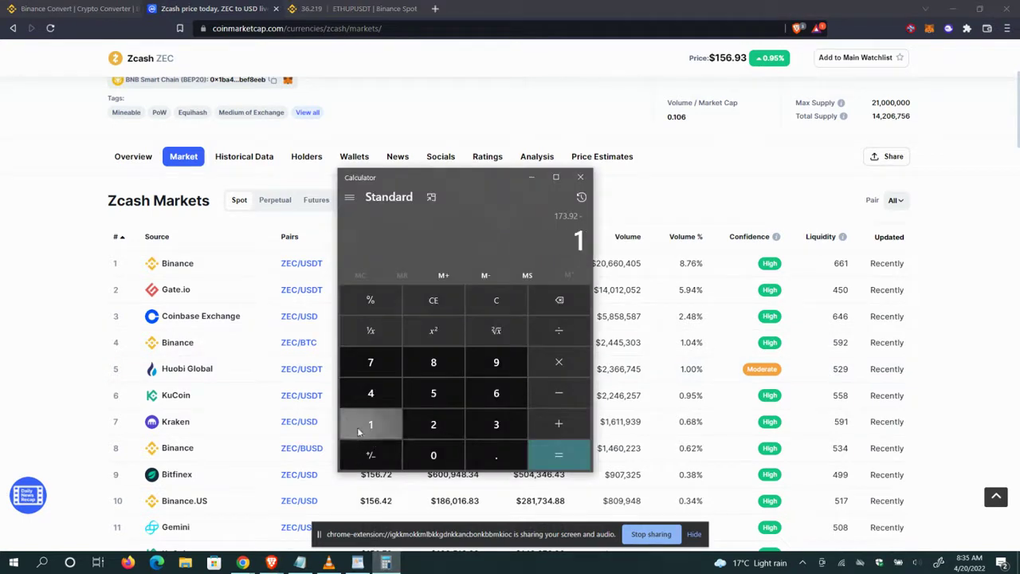
click(436, 393)
click(486, 394)
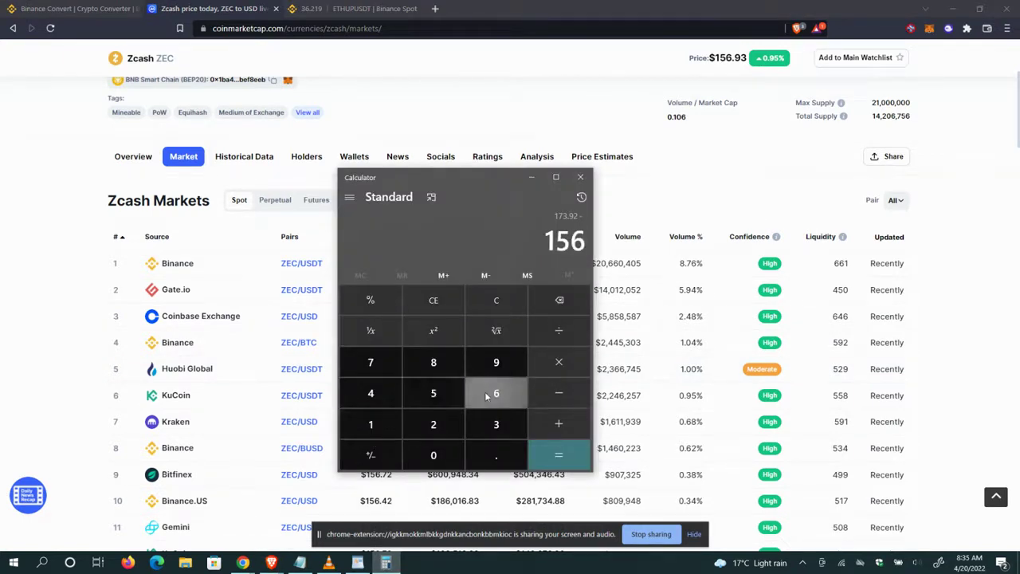
click(500, 456)
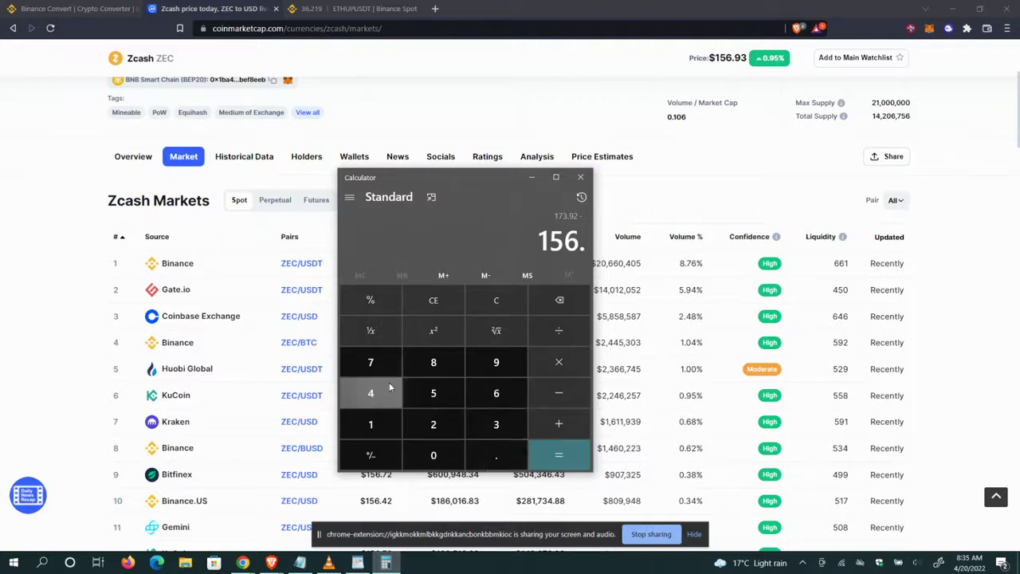
click(491, 394)
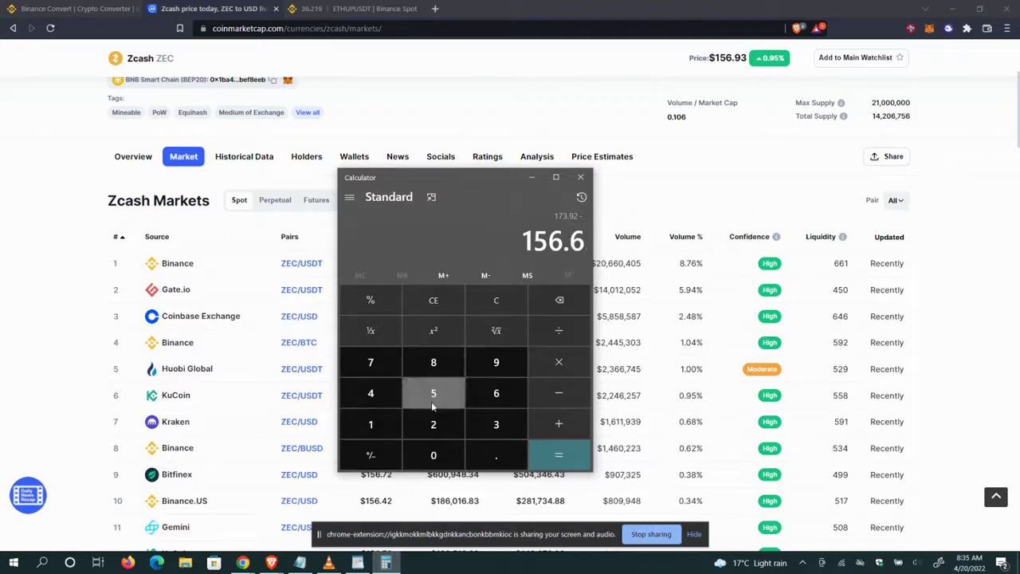
click(368, 364)
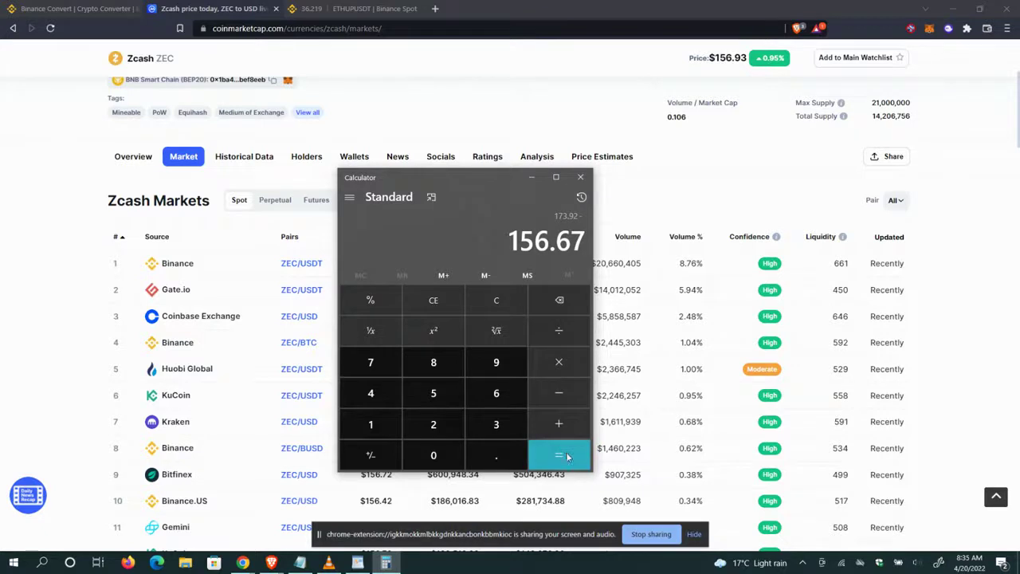
click(568, 456)
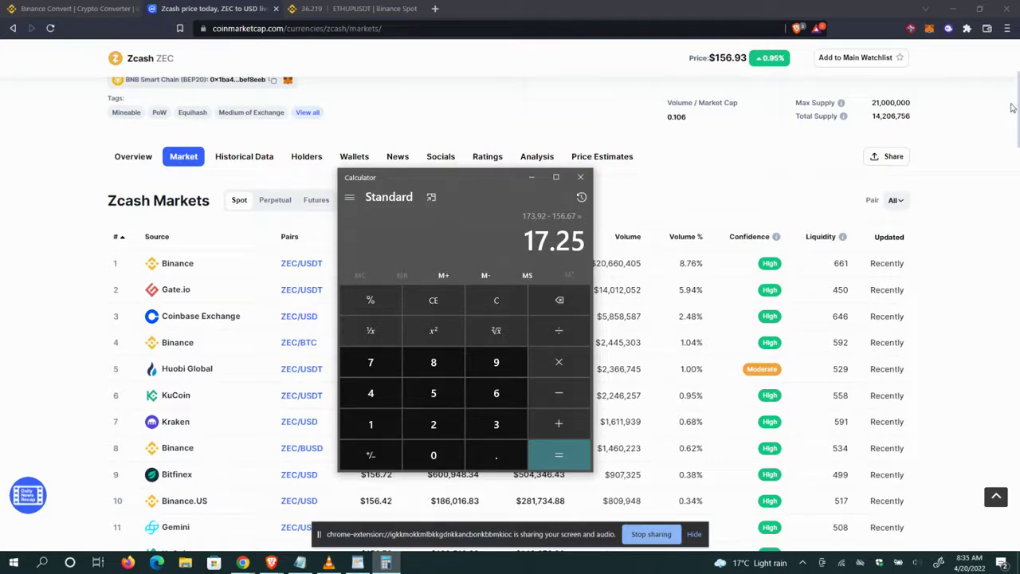
- Return to the Zcash price summary on CoinMarketCap and bring Calculator back over the page
drag(1013, 108, 1019, 72)
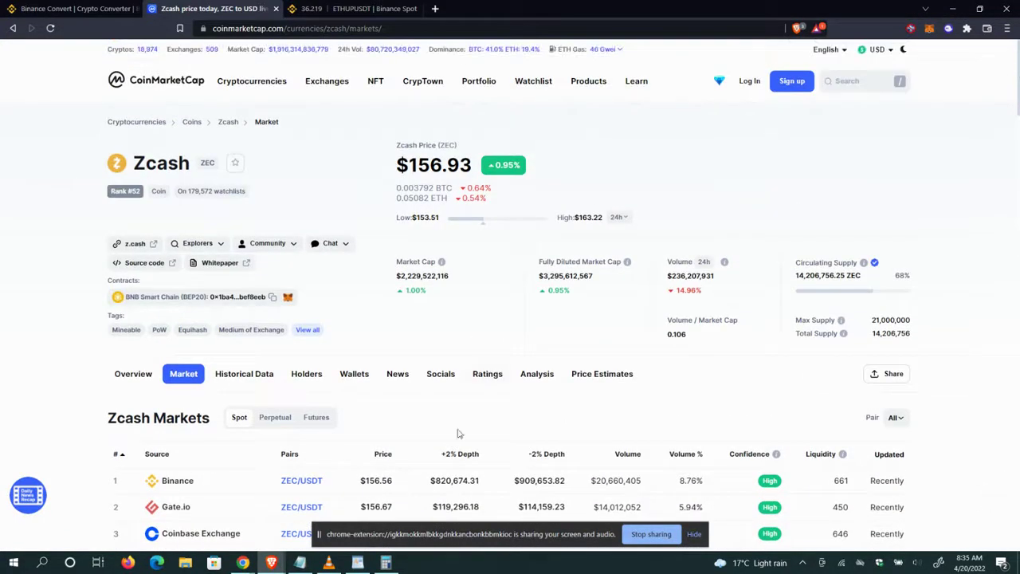
mouse_move(391, 569)
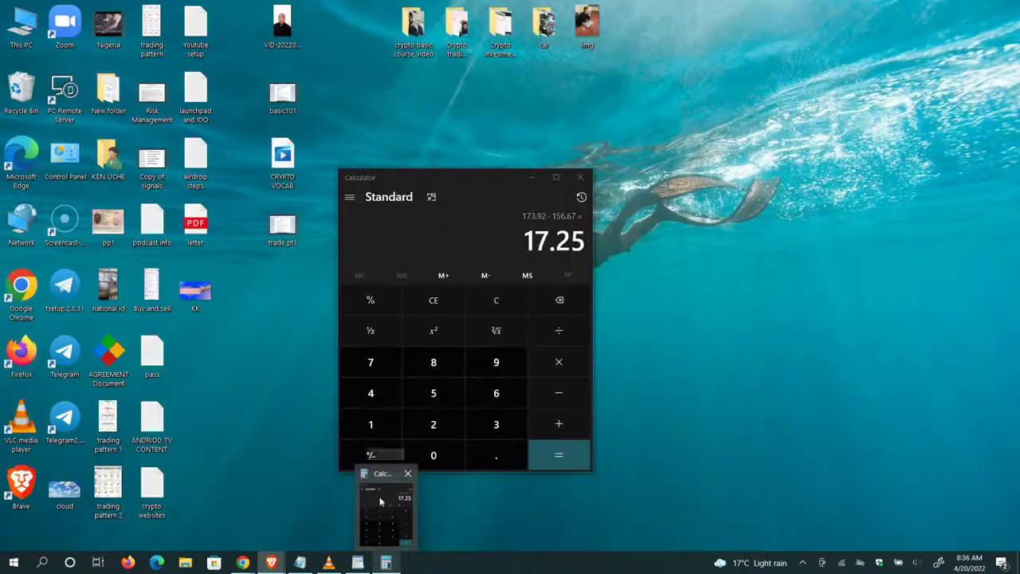
click(380, 501)
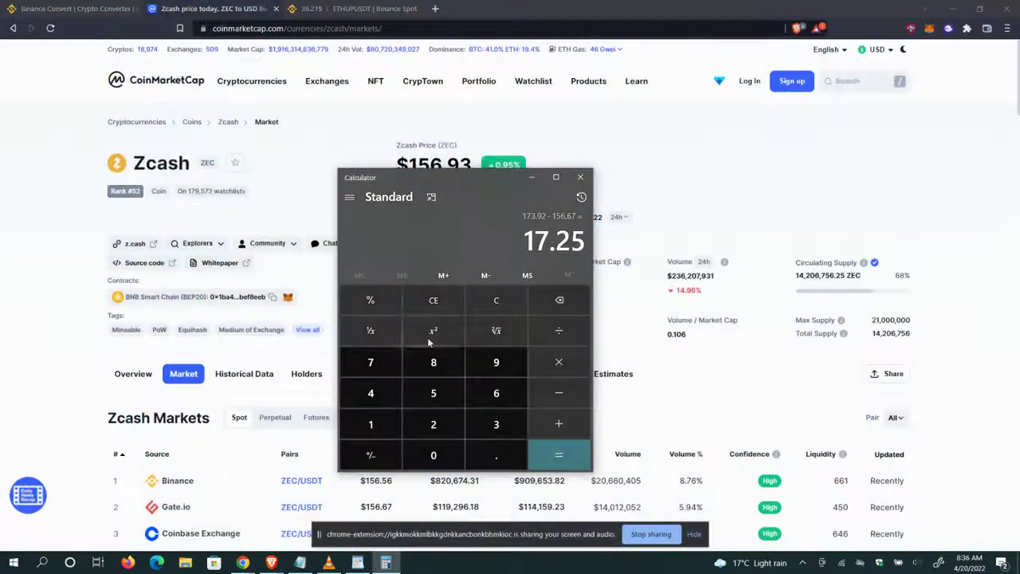